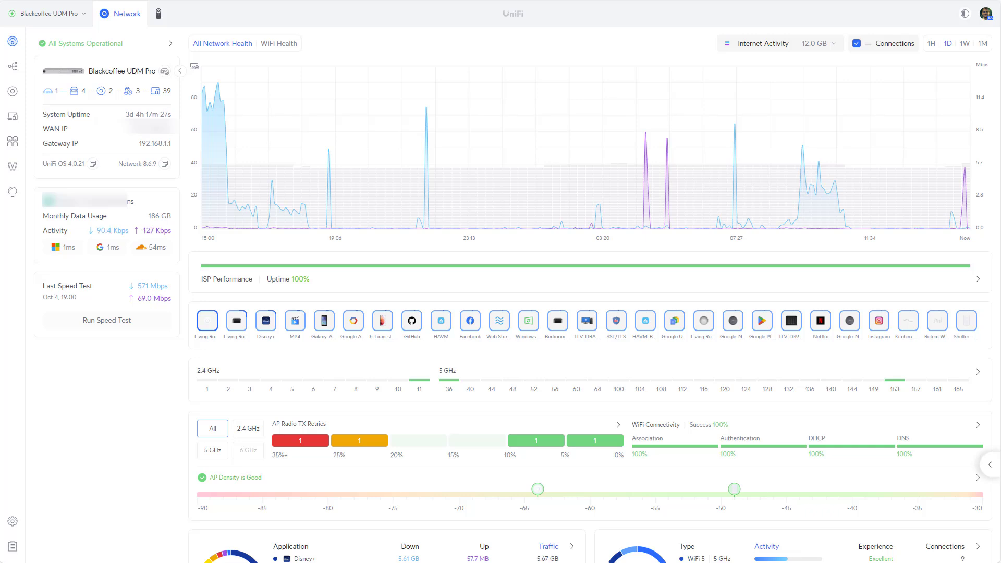
Switch from UniFi Network to the UniFi Protect app to view the three camera feeds
left_click(159, 19)
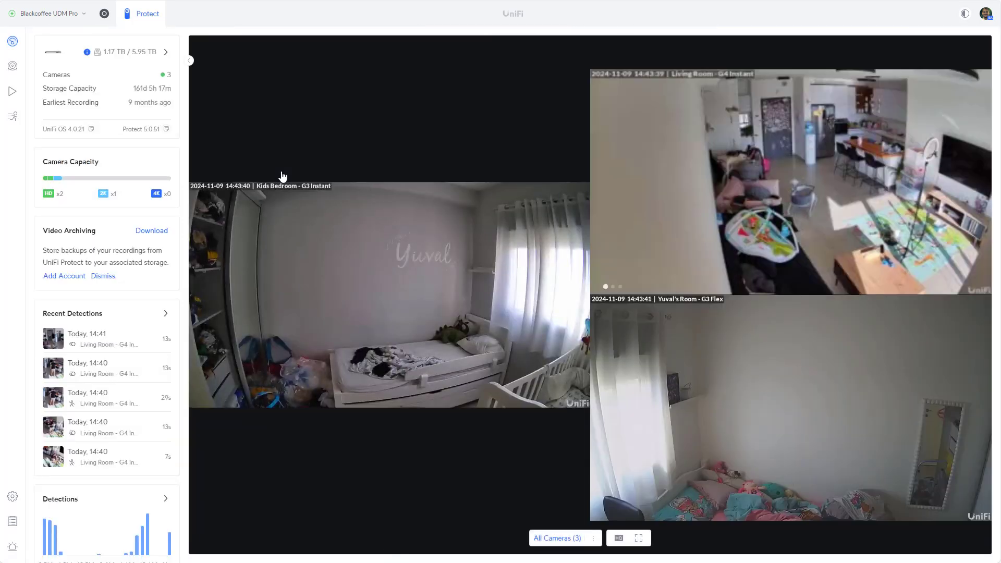
Open the Protect devices list from the left sidebar
left_click(12, 66)
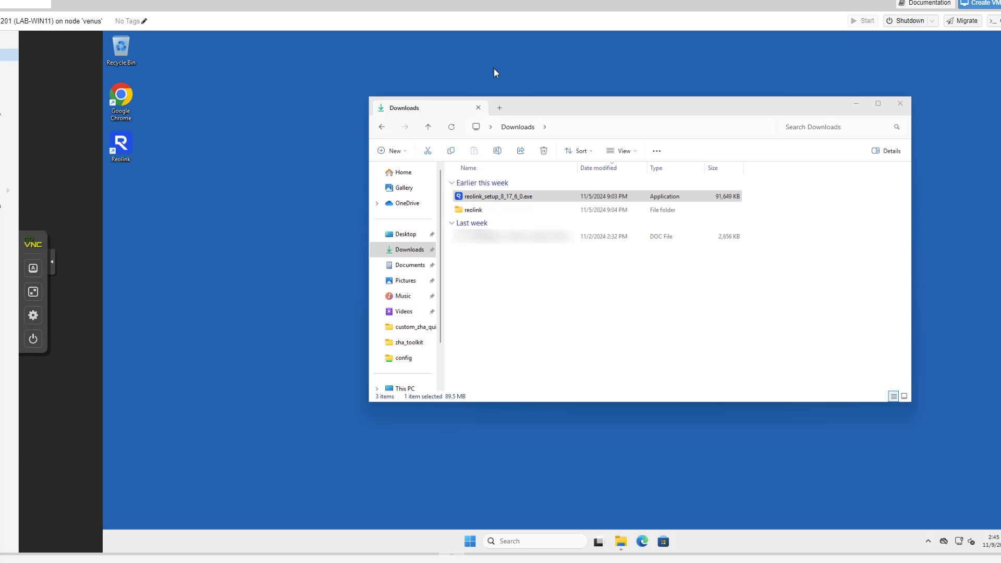
Select the reolink_setup_8_17_6_0.exe installer in Downloads, then pick the Reolink desktop client
left_click(517, 197)
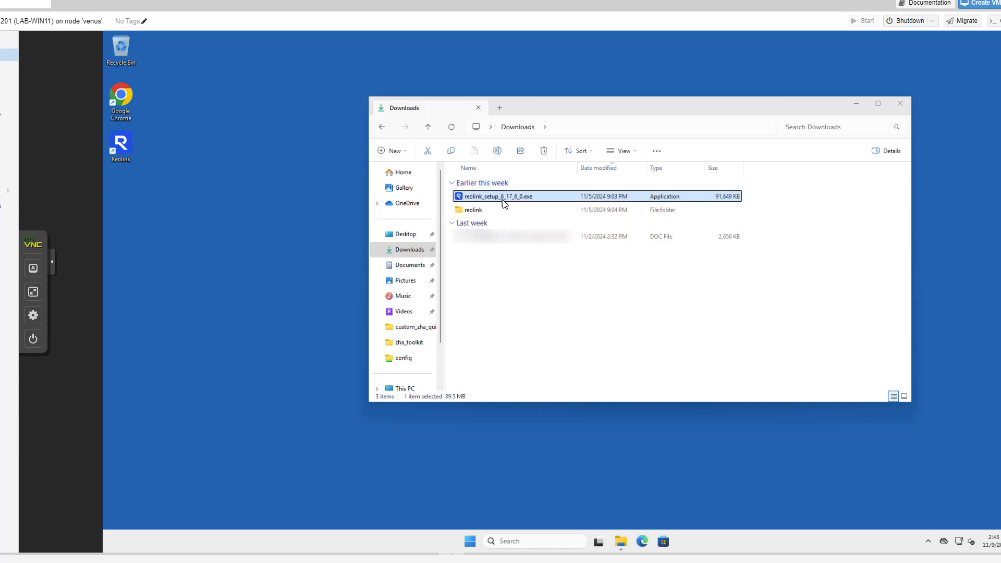
left_click(259, 177)
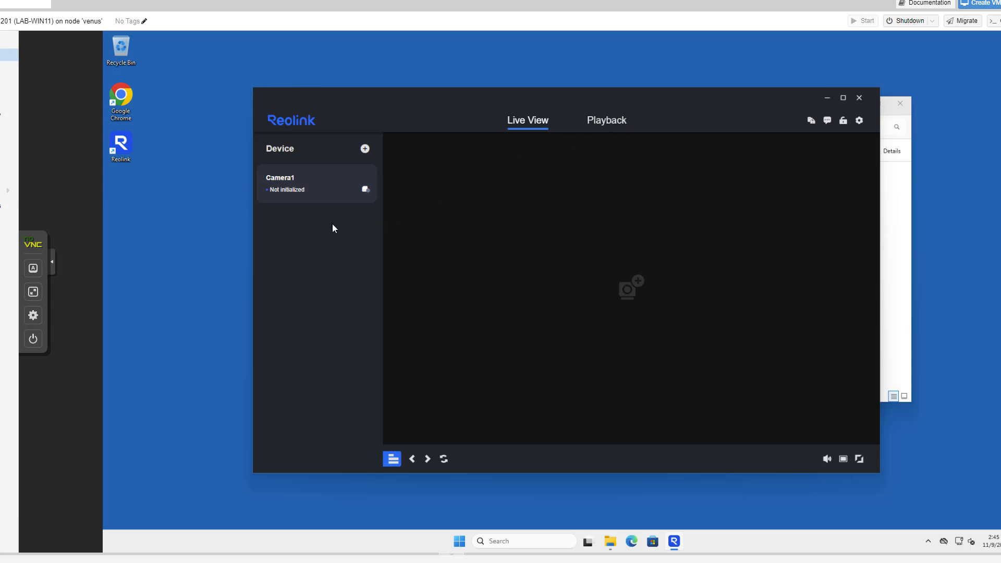
Begin initializing Camera1 in Reolink Client to reach the Create device password step
right_click(326, 189)
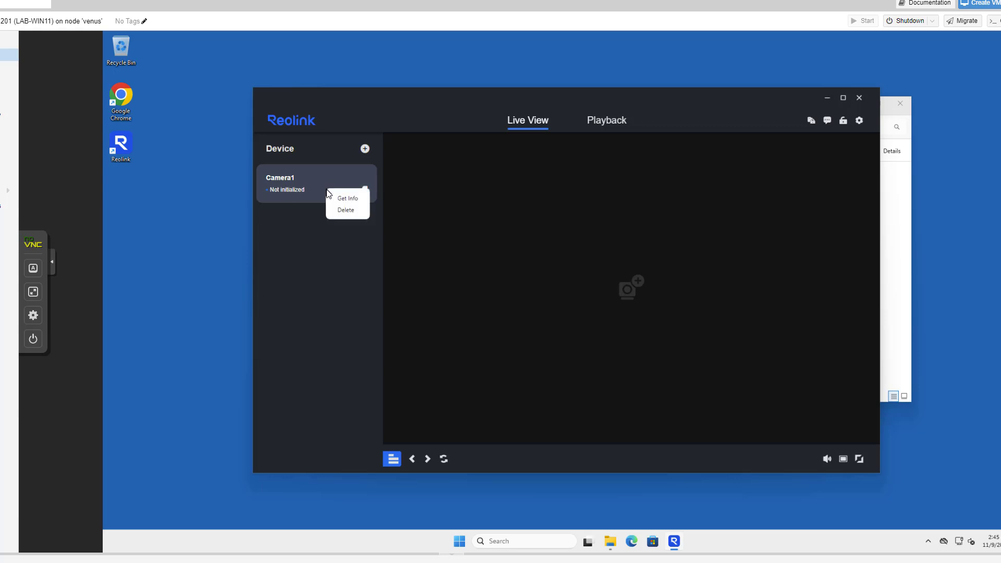
left_click(328, 184)
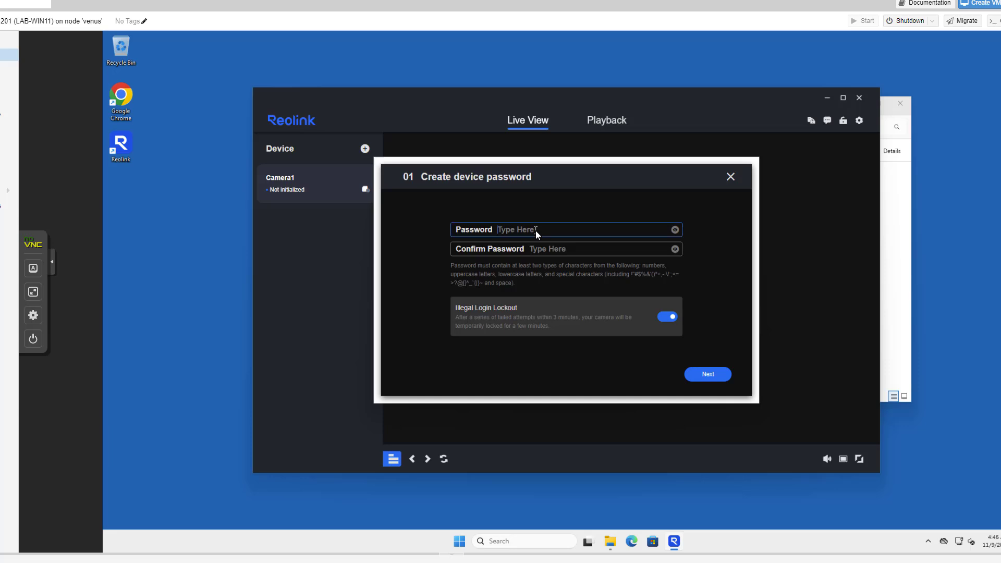
Set a strong device password for Camera1, keep the name RLC-810A, and finish setup
type("••••••••")
key("Tab")
type("••••••••")
key("Return")
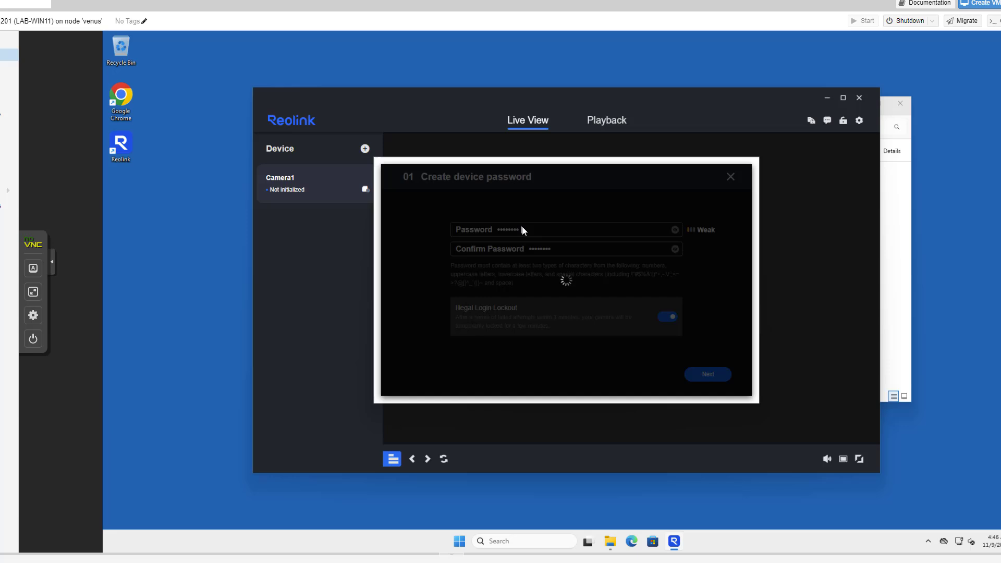
triple_click(521, 226)
type("••••••••")
key("Tab")
type("••••••••")
key("Return")
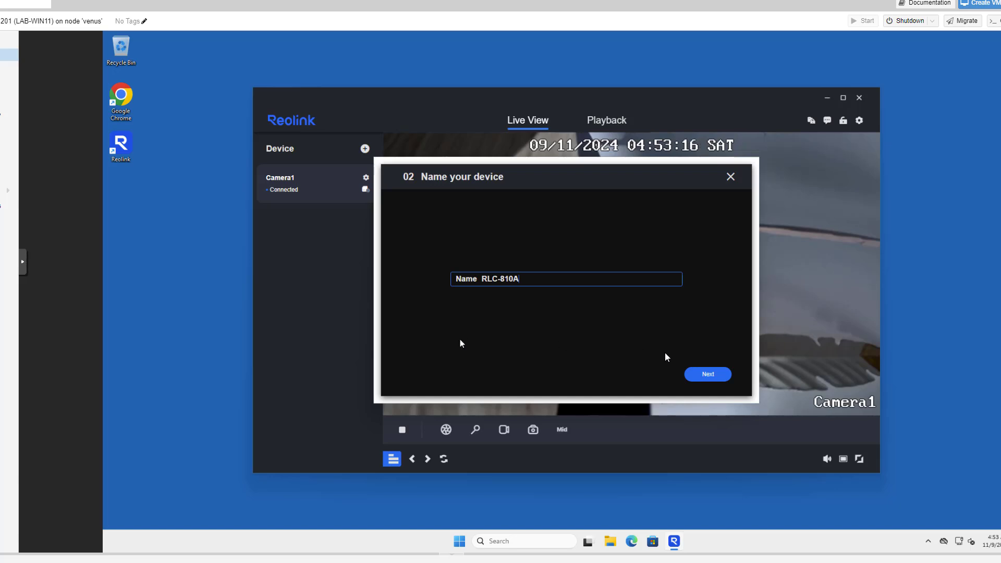
left_click(702, 375)
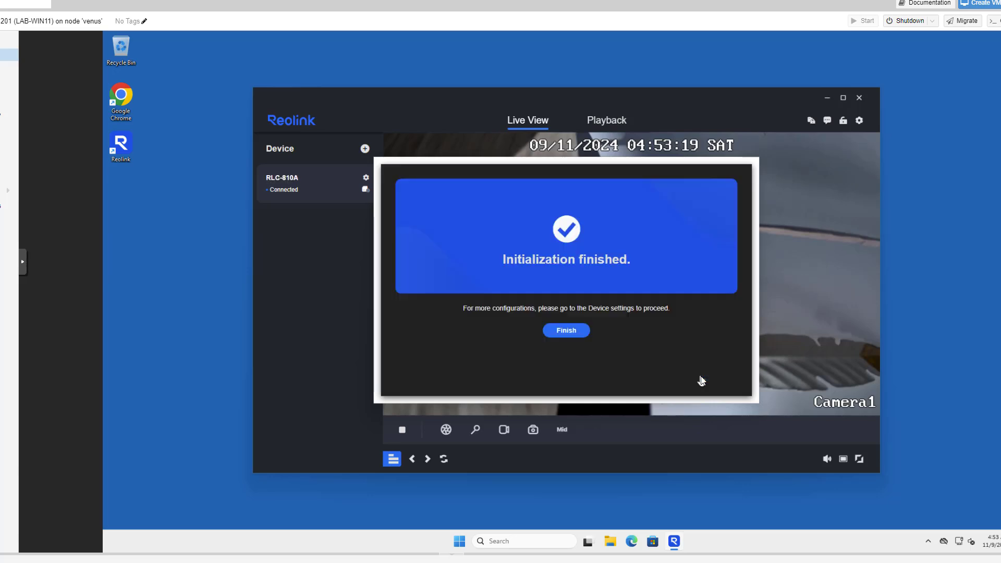
left_click(577, 332)
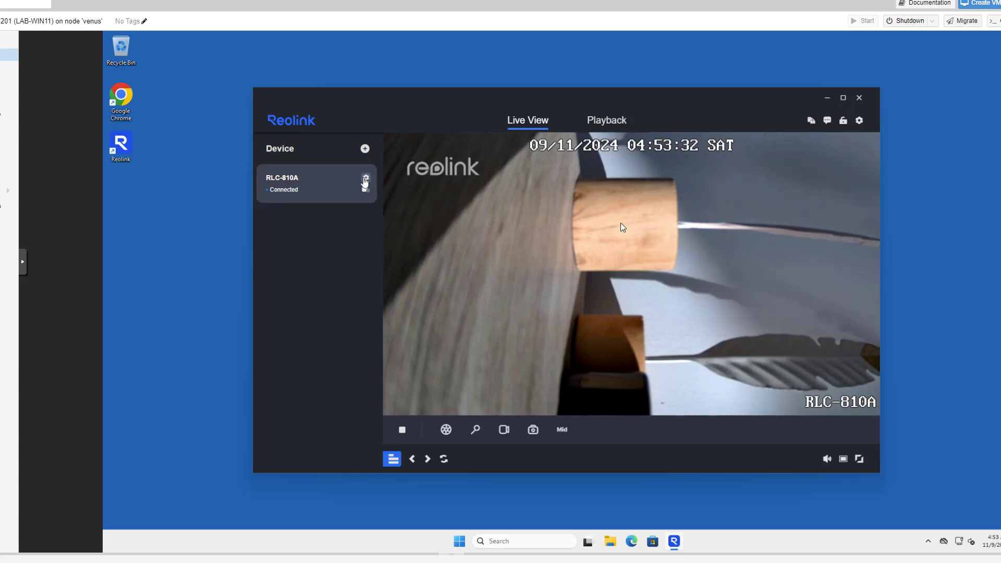
Review the RLC-810A network information, then open its Advanced network settings
left_click(365, 181)
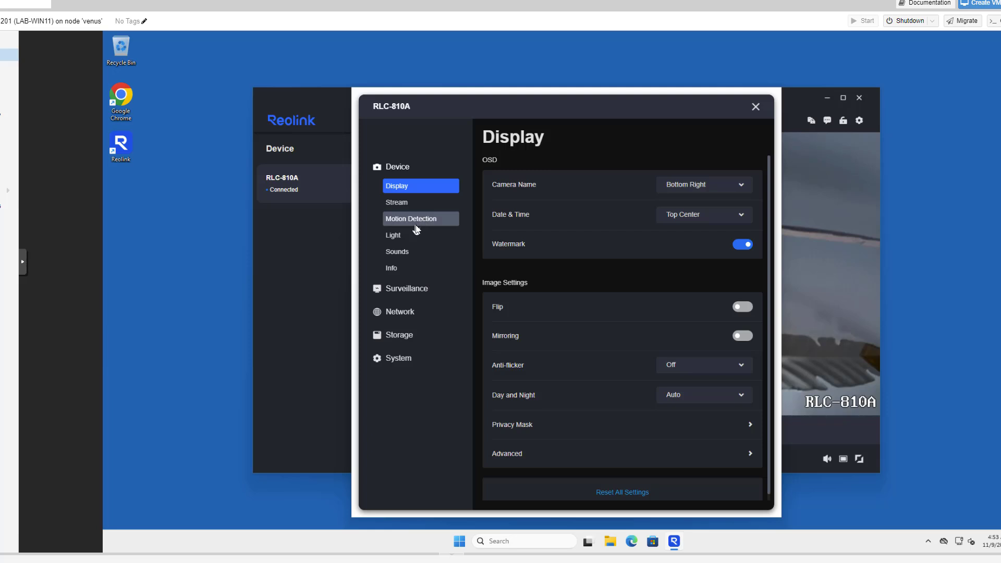
left_click(404, 313)
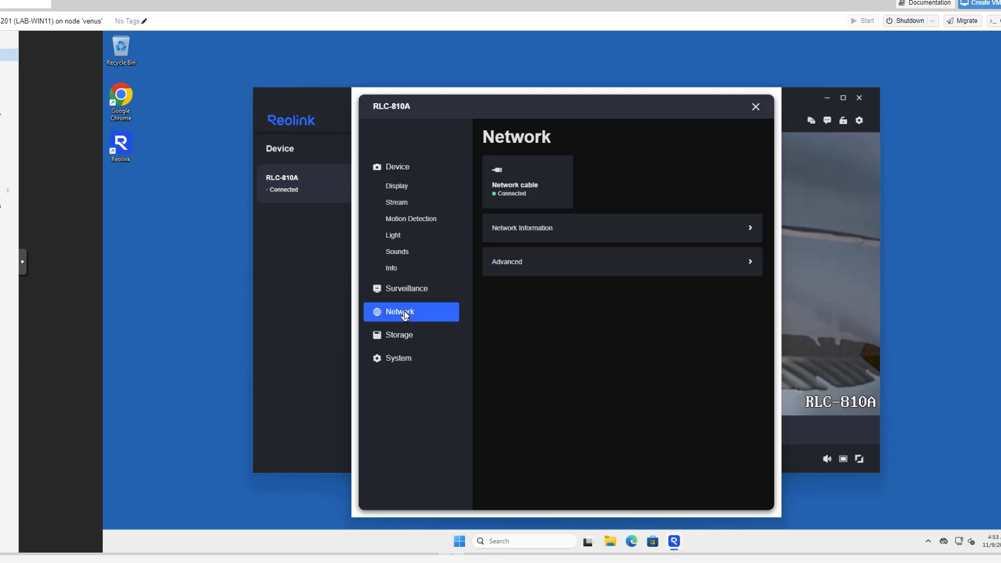
left_click(545, 229)
left_click(487, 138)
left_click(523, 219)
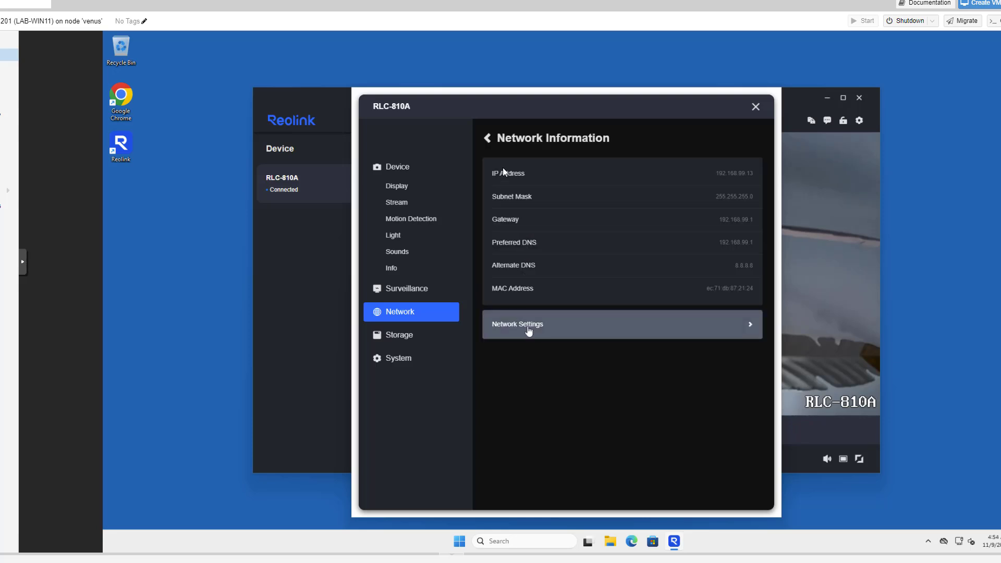
left_click(527, 324)
left_click(488, 139)
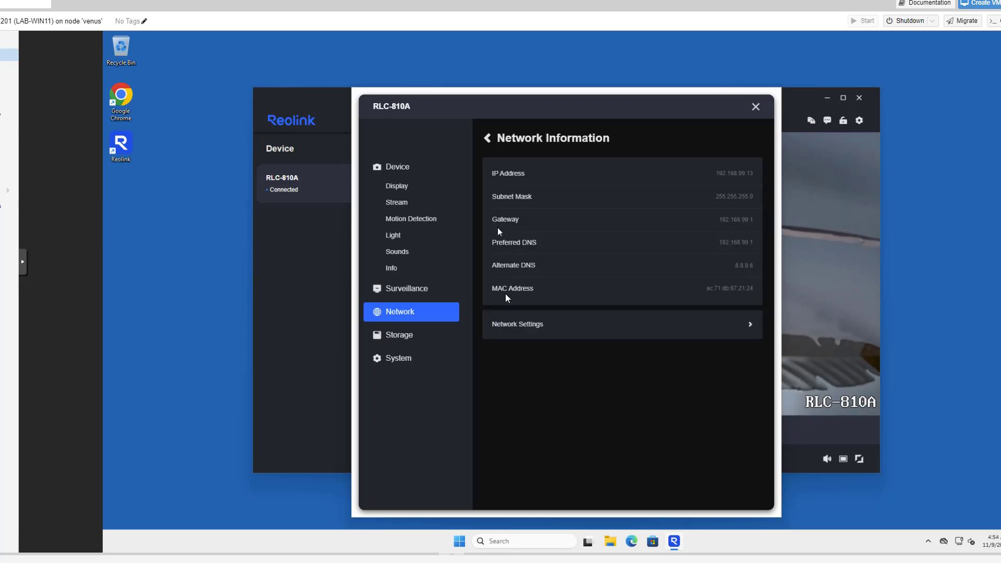
left_click(488, 139)
left_click(528, 263)
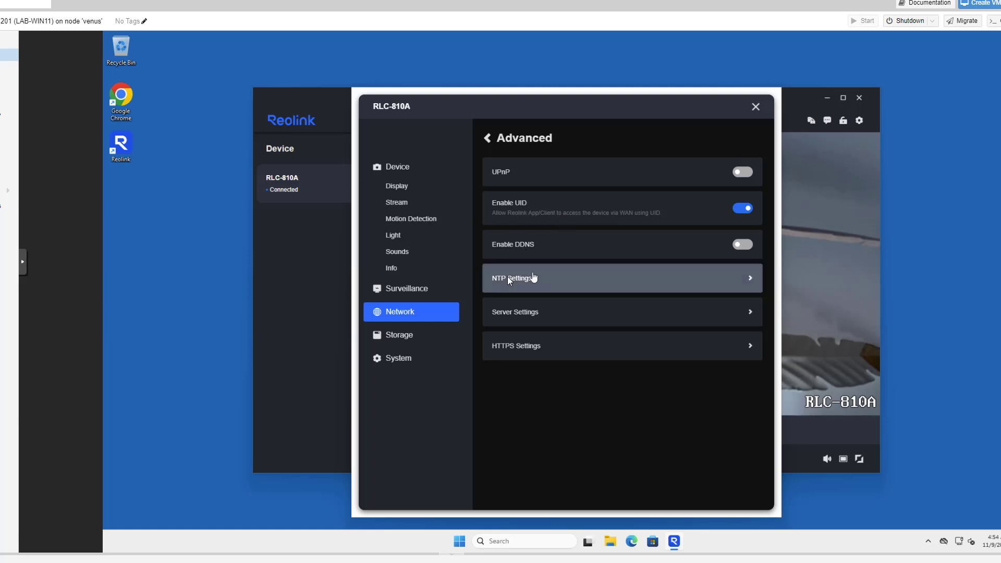
Enable RTSP on port 554 and ONVIF on port 8000 in Server Settings and save
left_click(526, 310)
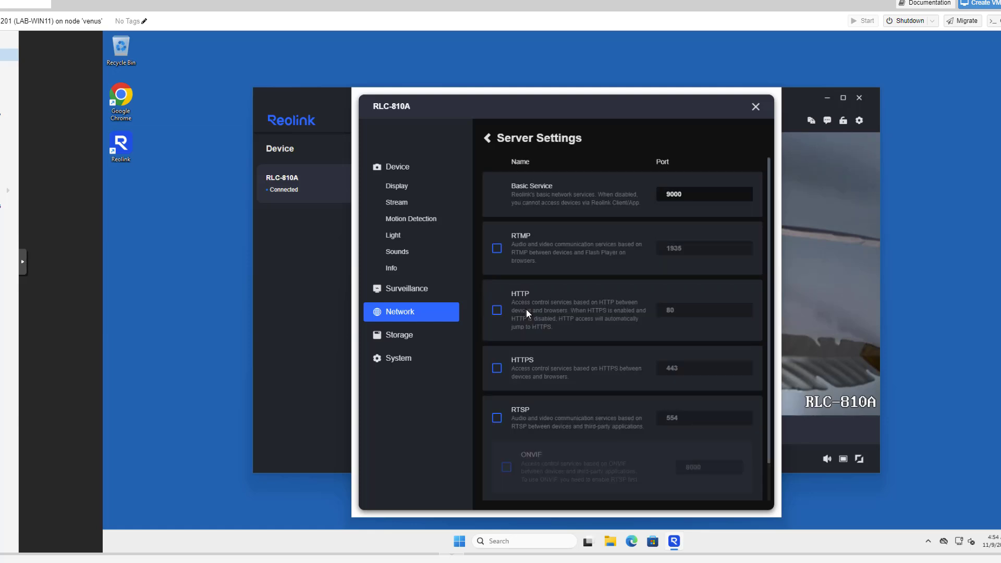
scroll(518, 451, "down", 1)
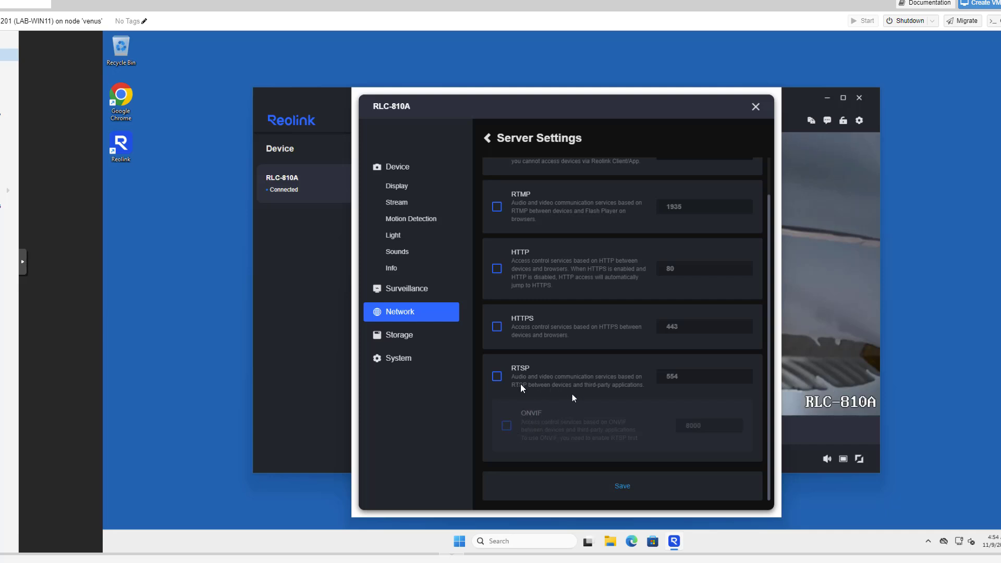
left_click(497, 376)
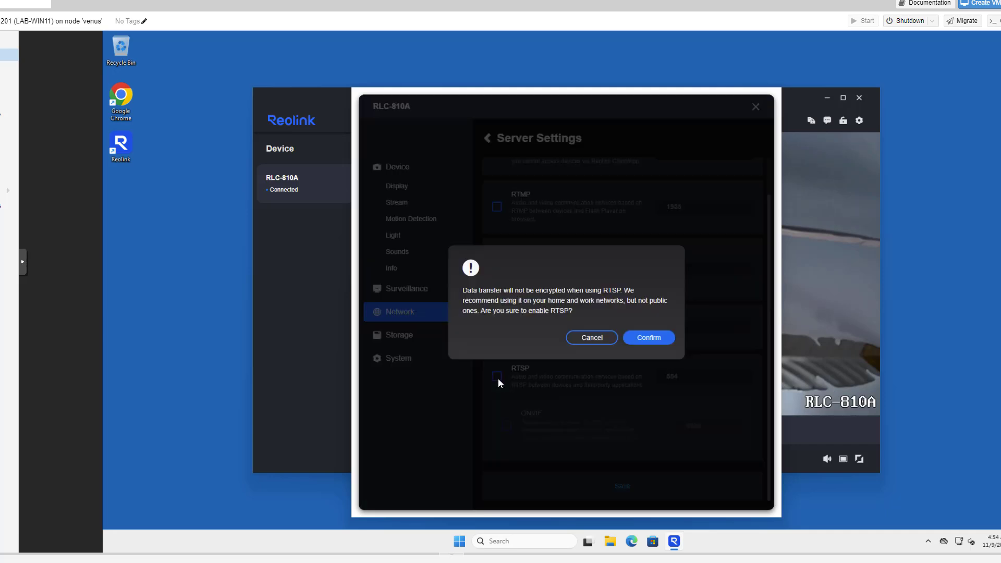
left_click(641, 339)
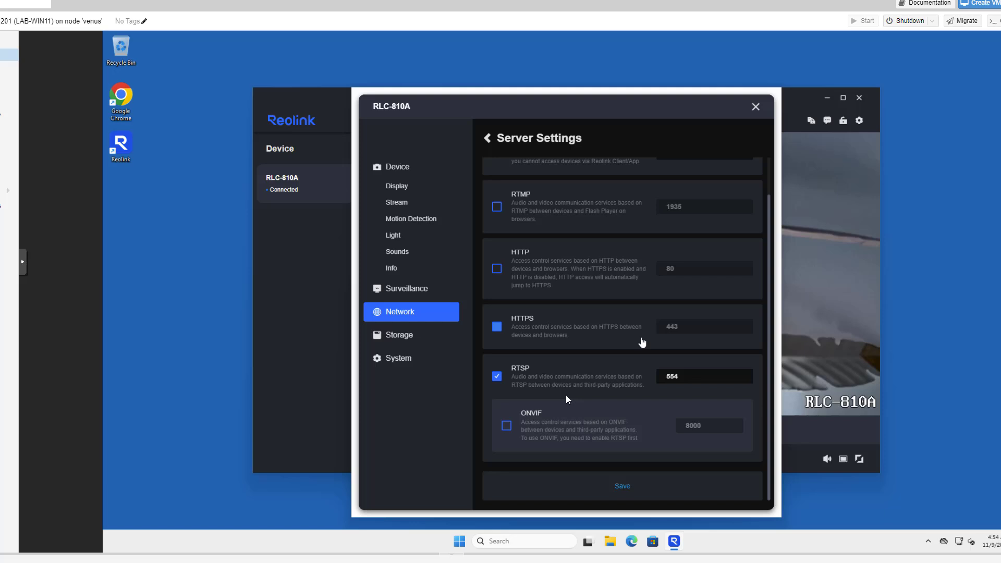
left_click(506, 428)
left_click(646, 340)
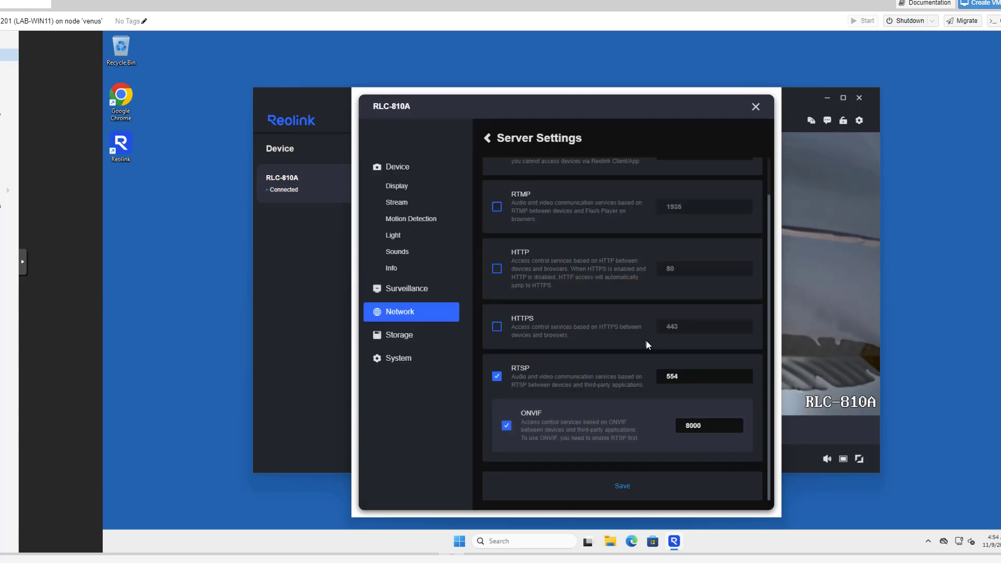
left_click(621, 489)
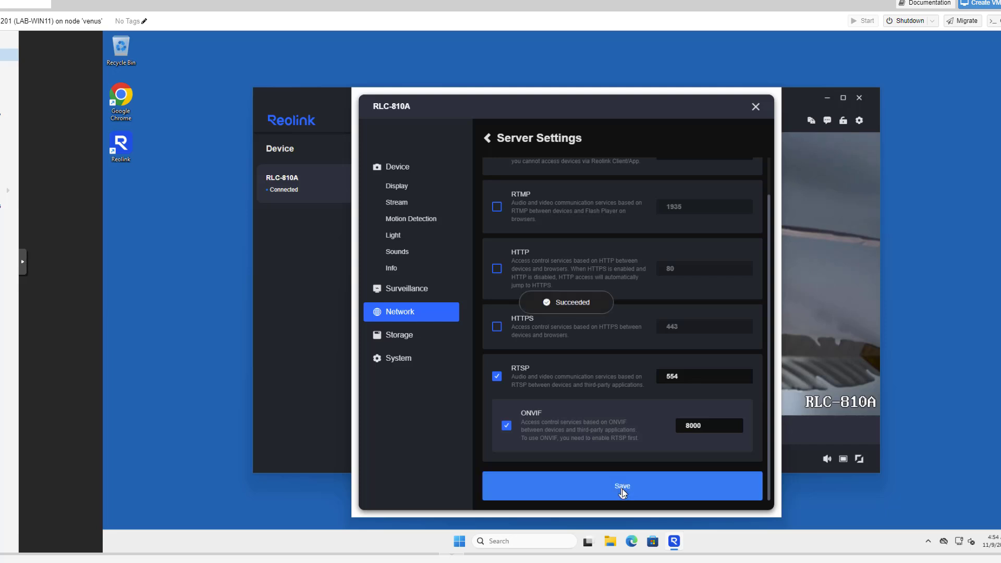
left_click(414, 366)
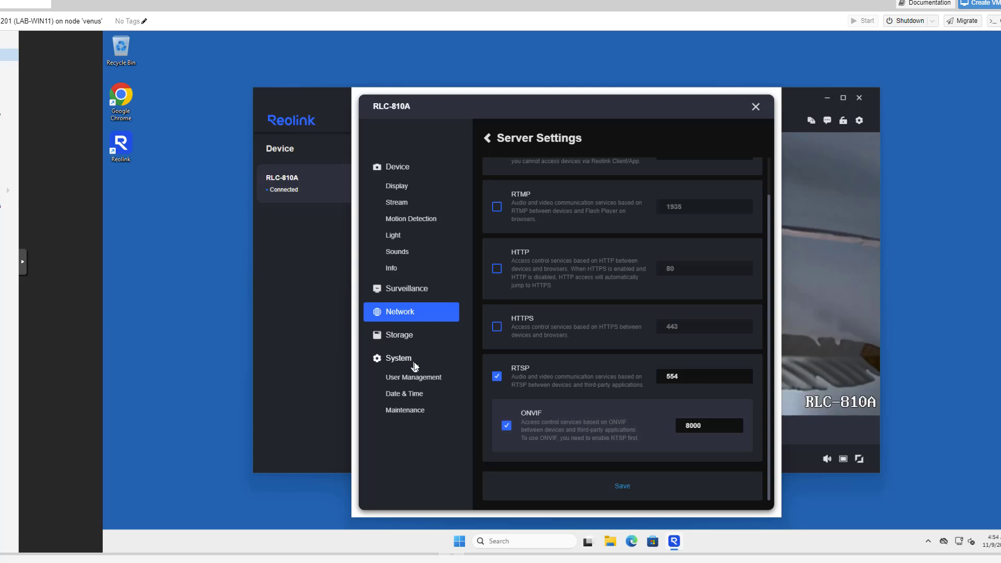
Reboot the RLC-810A camera from the System Maintenance page and confirm
left_click(403, 411)
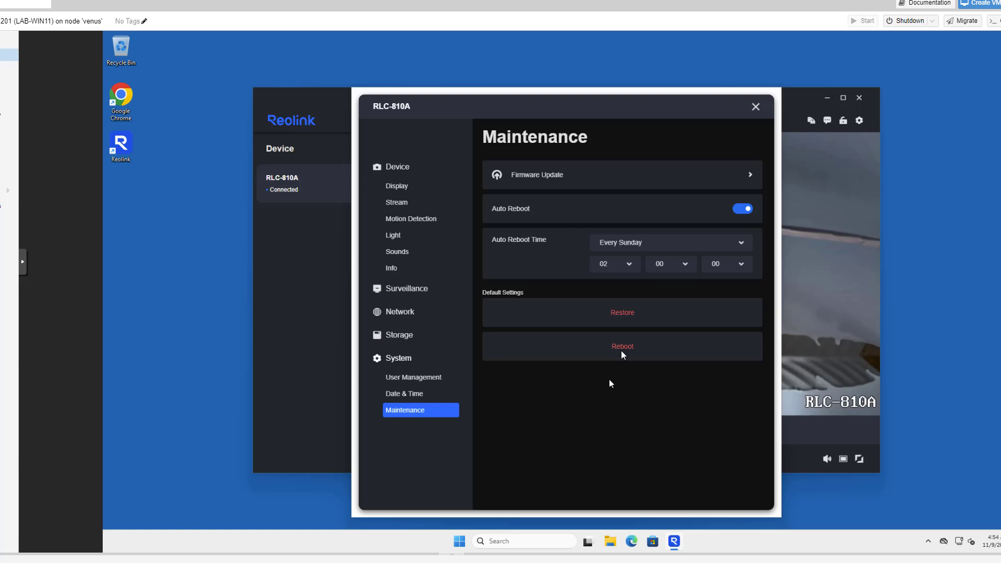
left_click(620, 350)
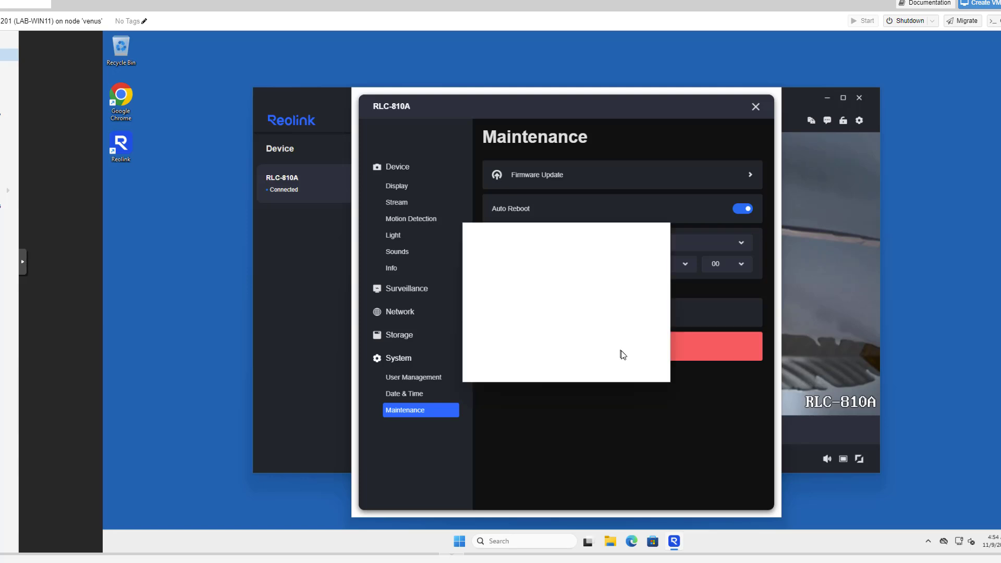
left_click(664, 290)
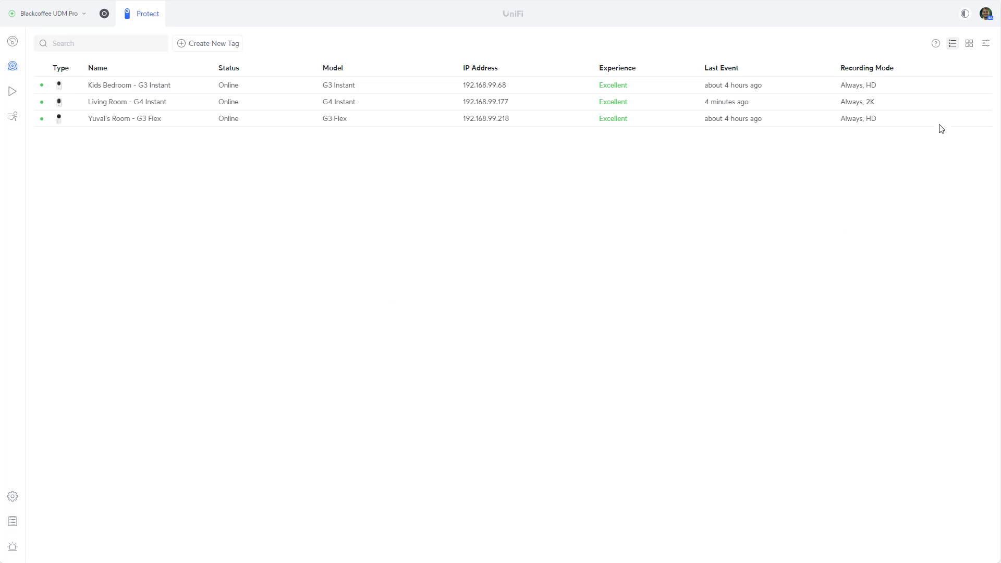
Try advanced adoption of the camera at 192.168.99.13 with its admin login and password
left_click(935, 44)
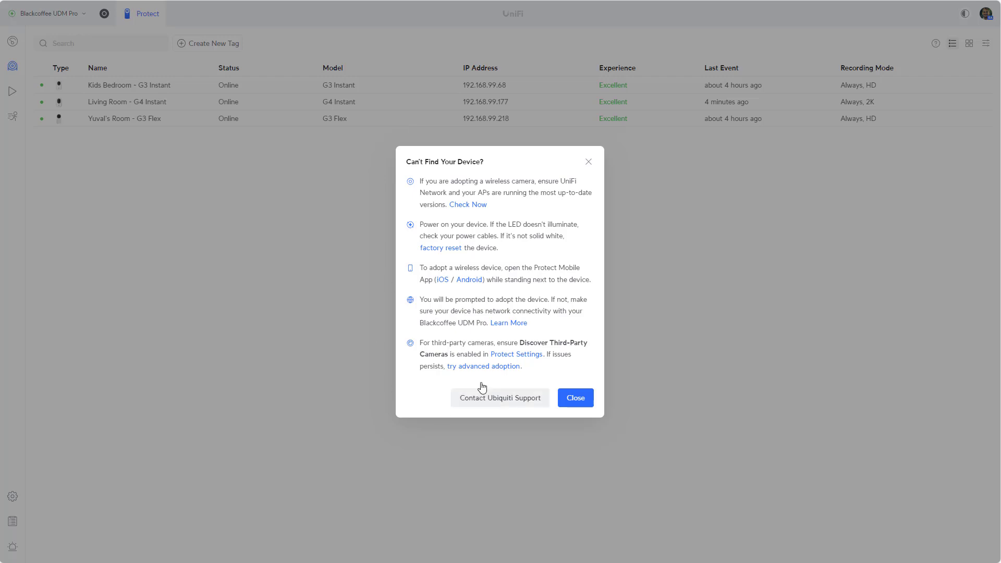
left_click(489, 366)
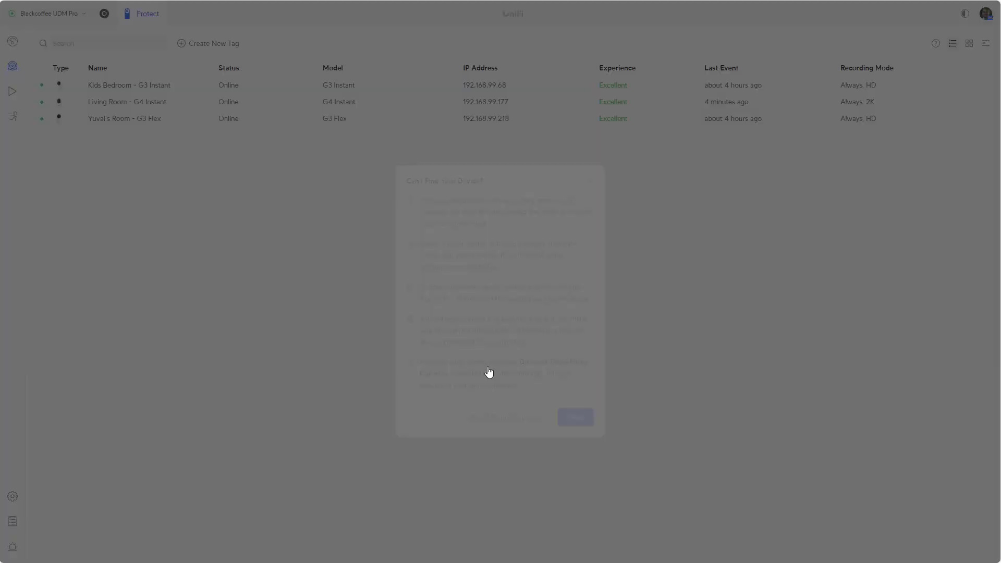
left_click(456, 266)
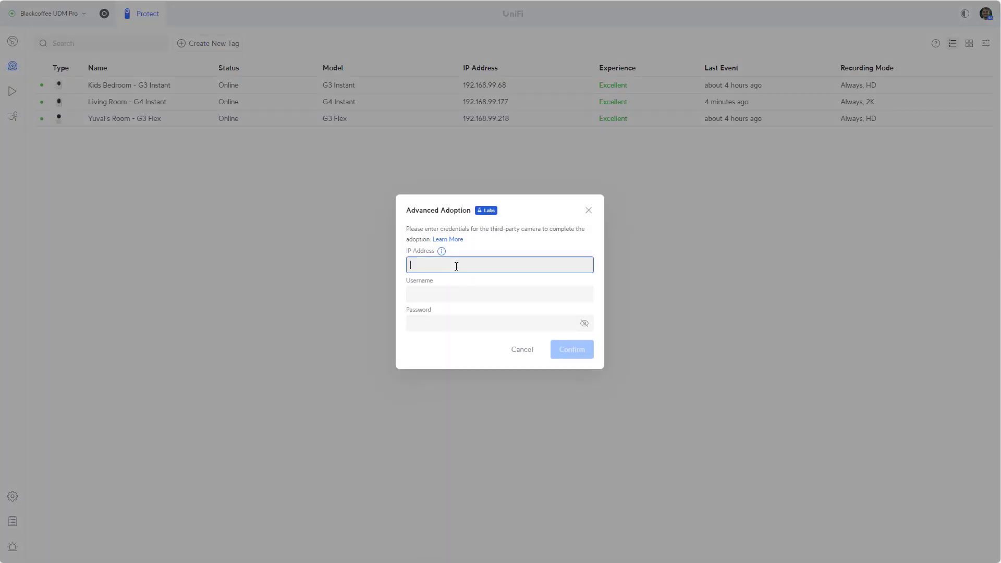
type("192.168.99.13")
key("Tab")
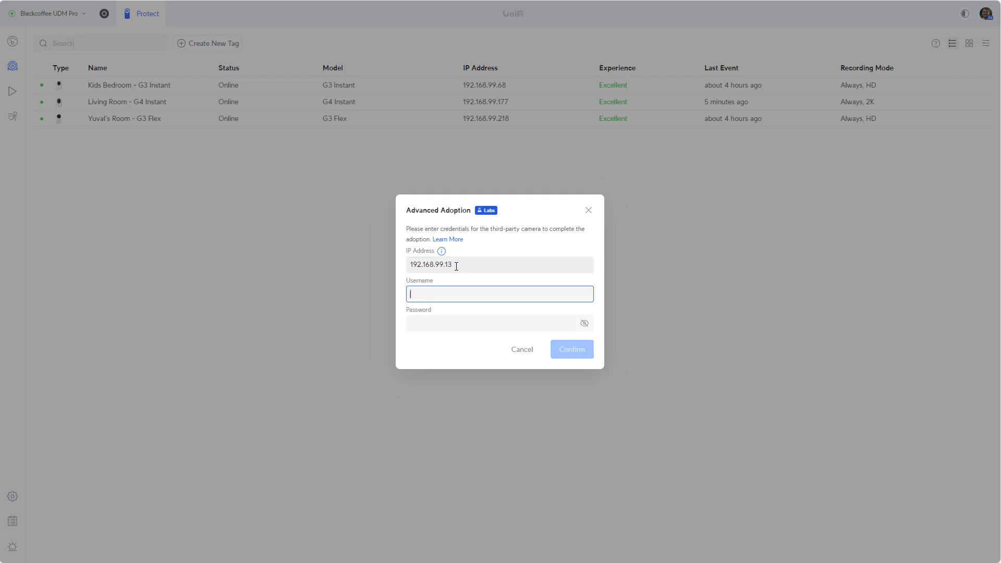
type("admin")
key("Tab")
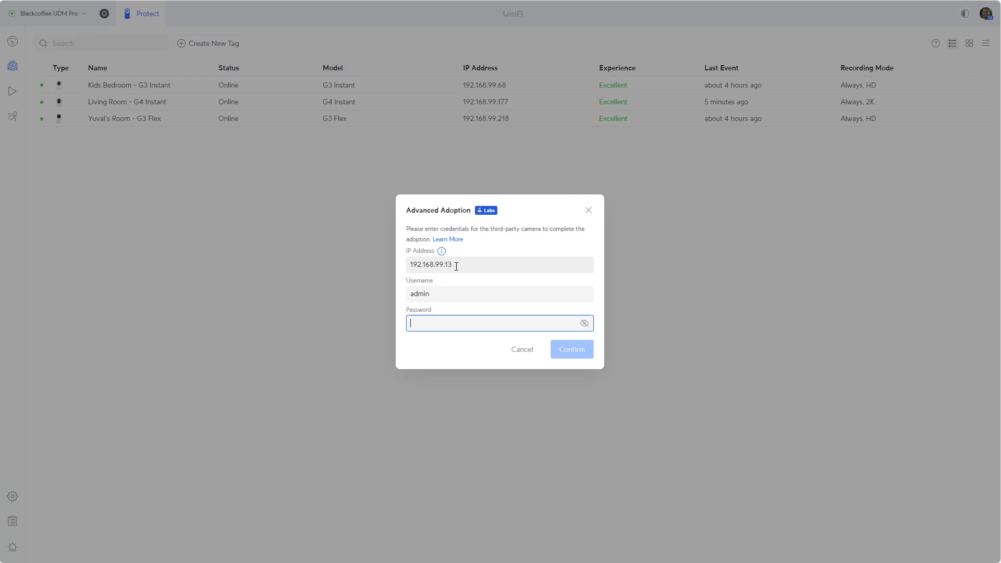
type("******")
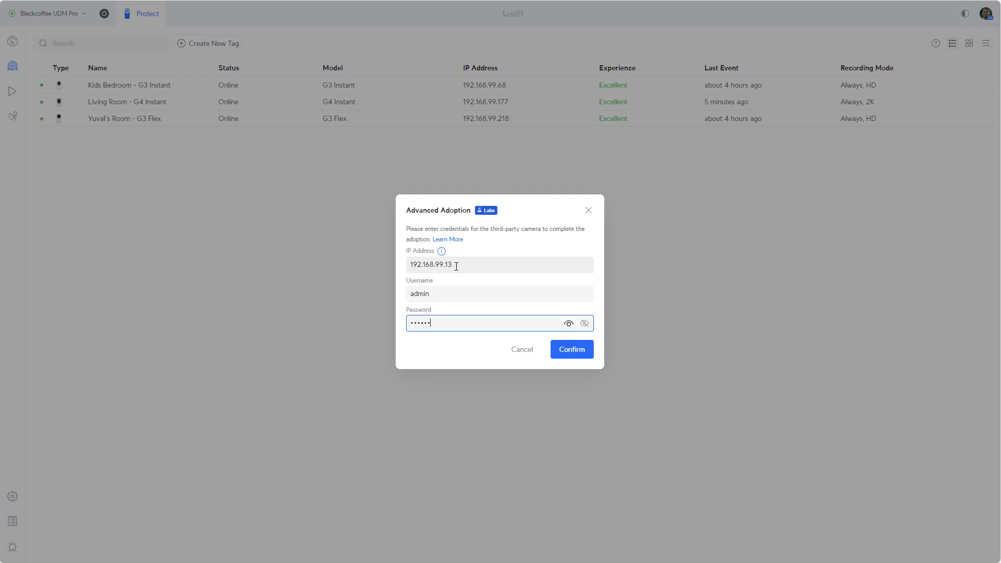
type("**")
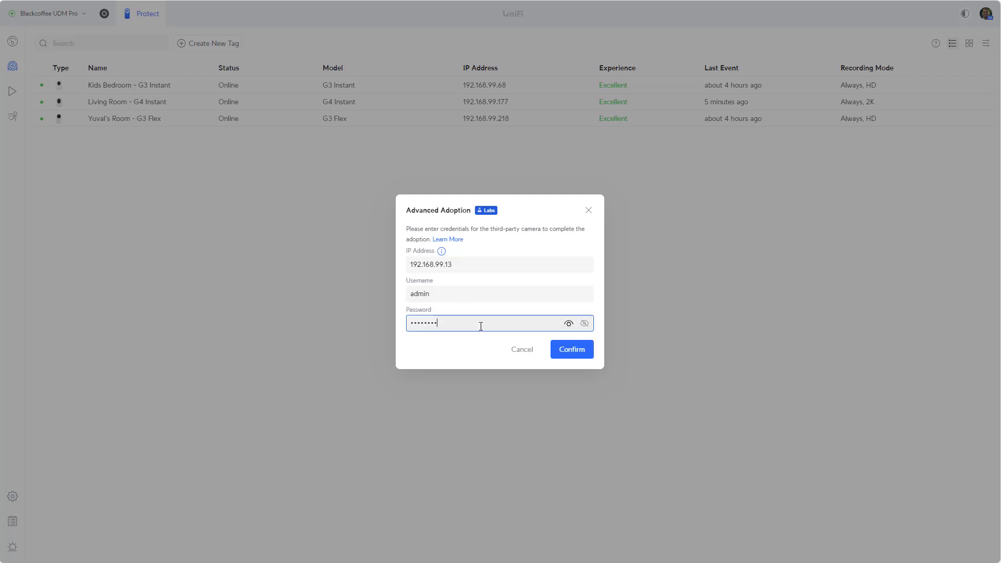
left_click(573, 351)
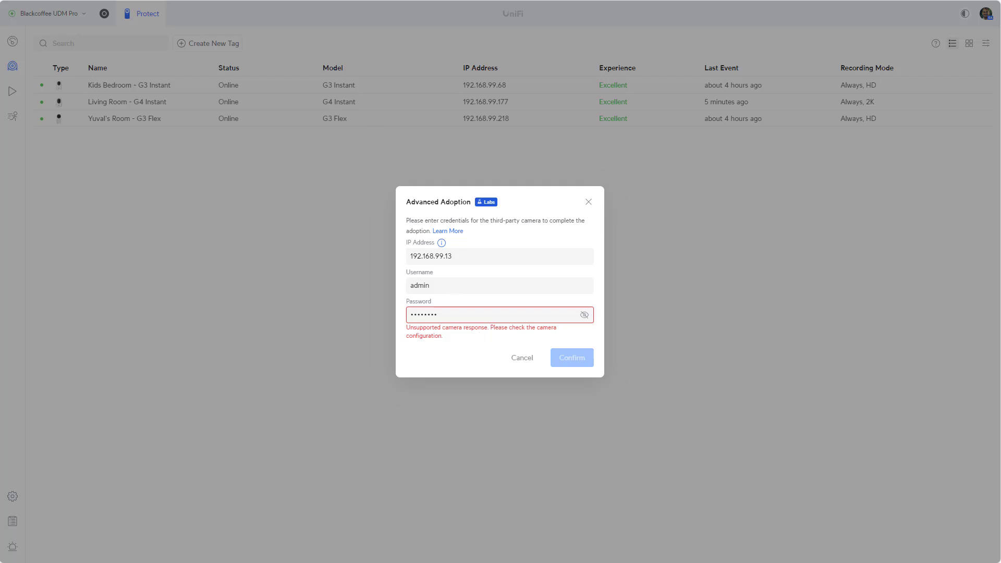
mouse_move(234, 2)
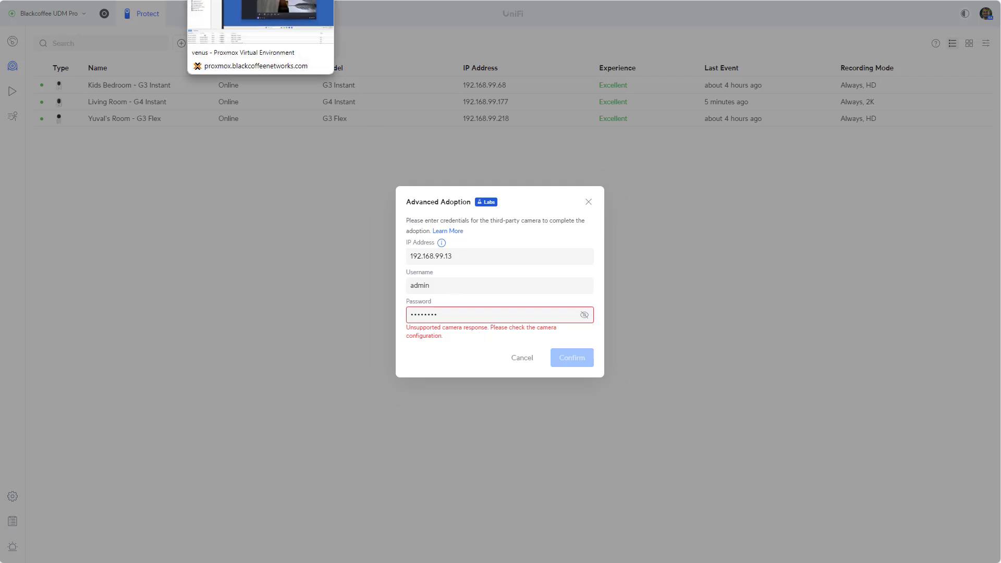
Open the RLC-810A Server Settings in Reolink Client on the Windows VM
left_click(234, 1)
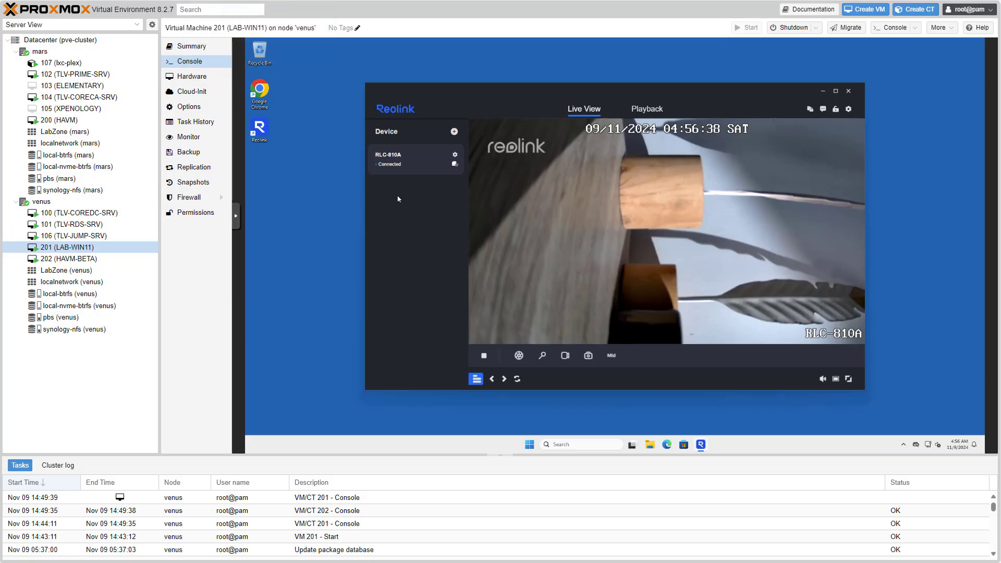
left_click(455, 154)
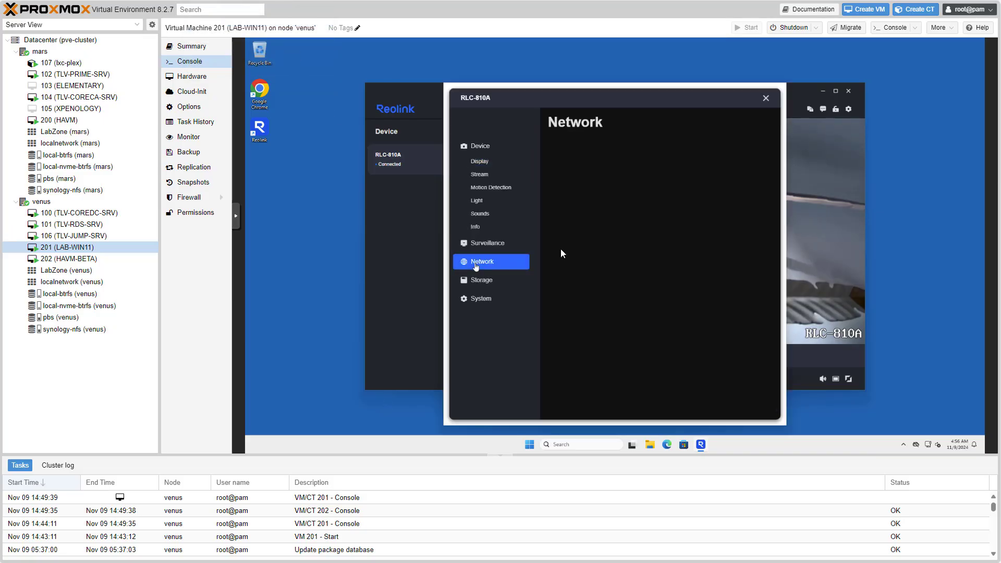
left_click(561, 249)
left_click(571, 261)
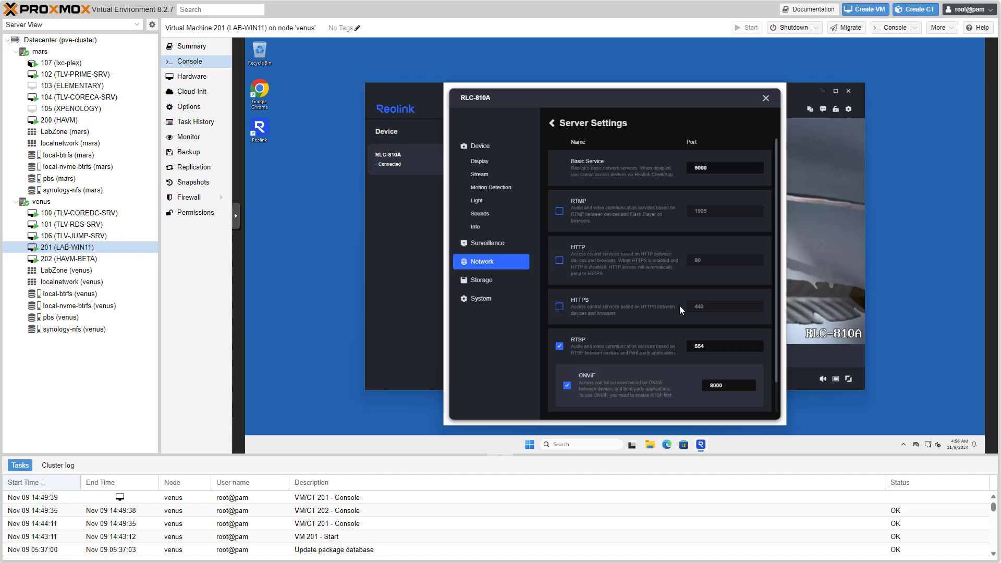
Enable HTTP on port 80 and HTTPS on port 443, confirm both, and save
left_click(559, 260)
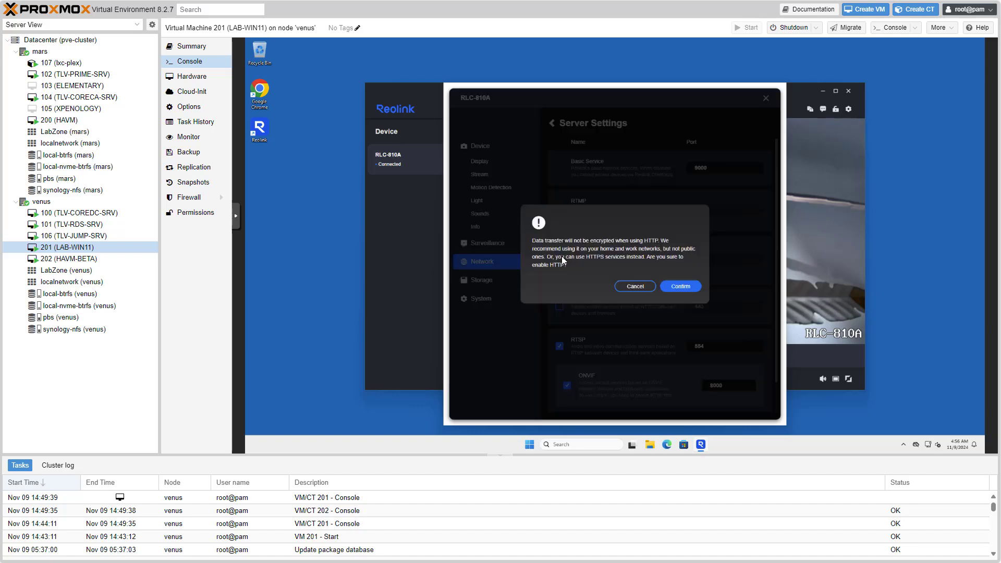
left_click(673, 285)
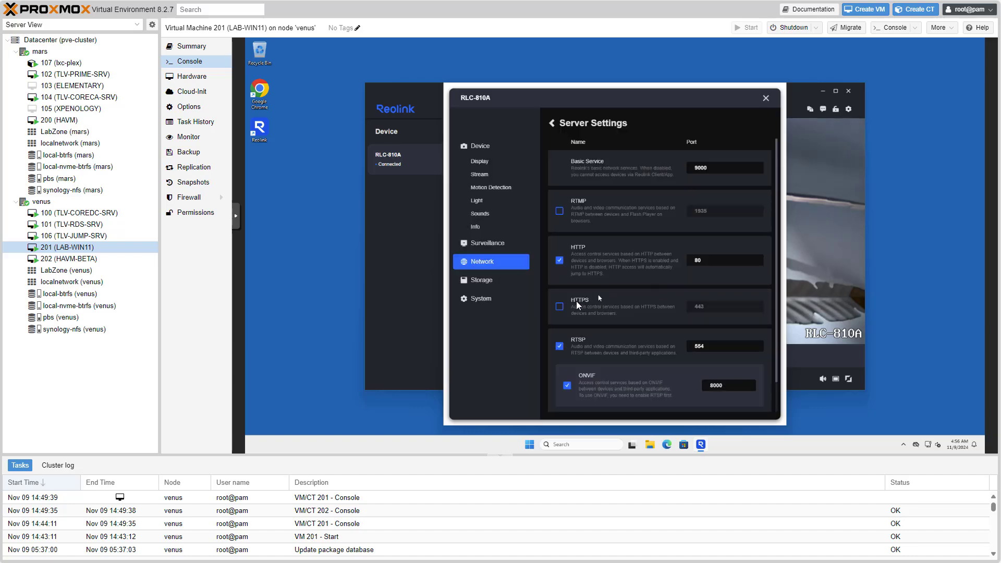
left_click(559, 306)
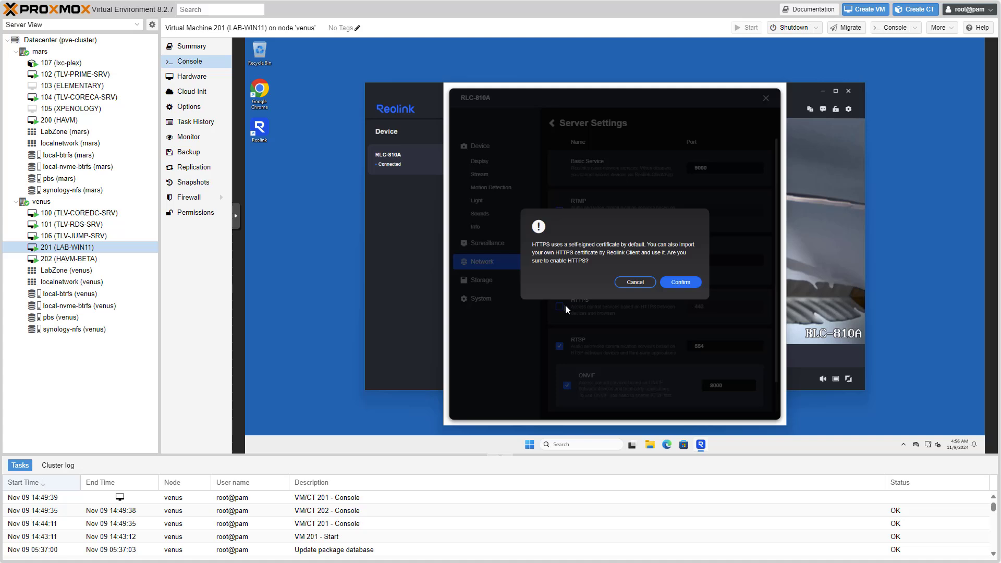
left_click(674, 283)
scroll(674, 283, "down", 1)
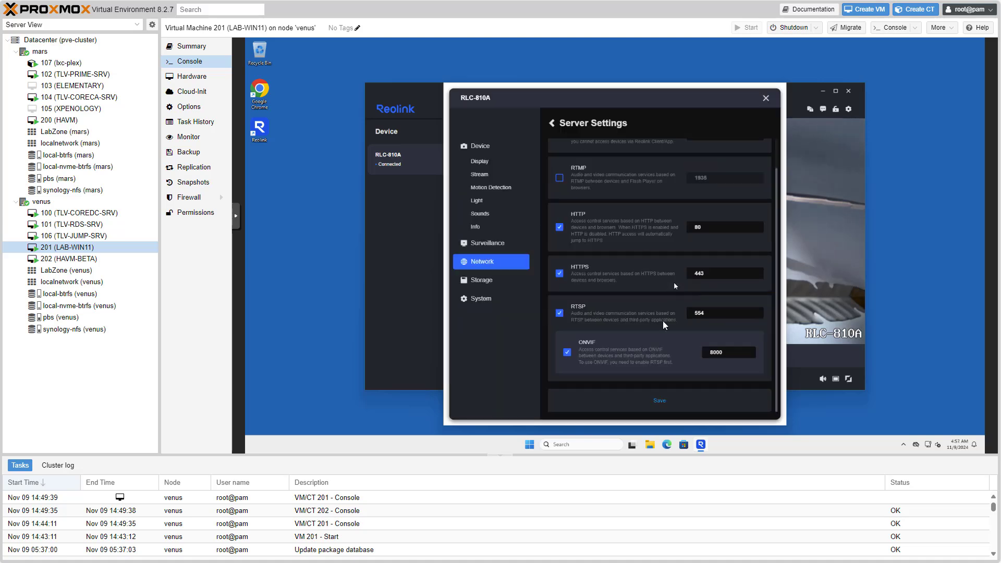
left_click(652, 401)
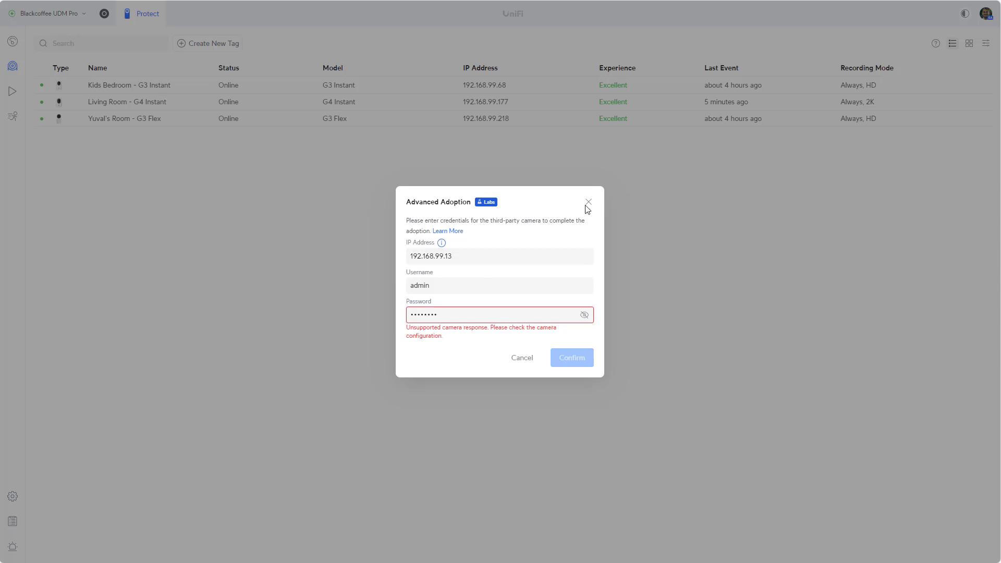
Close the failed adoption form and reopen the Advanced Adoption form
left_click(588, 202)
left_click(936, 43)
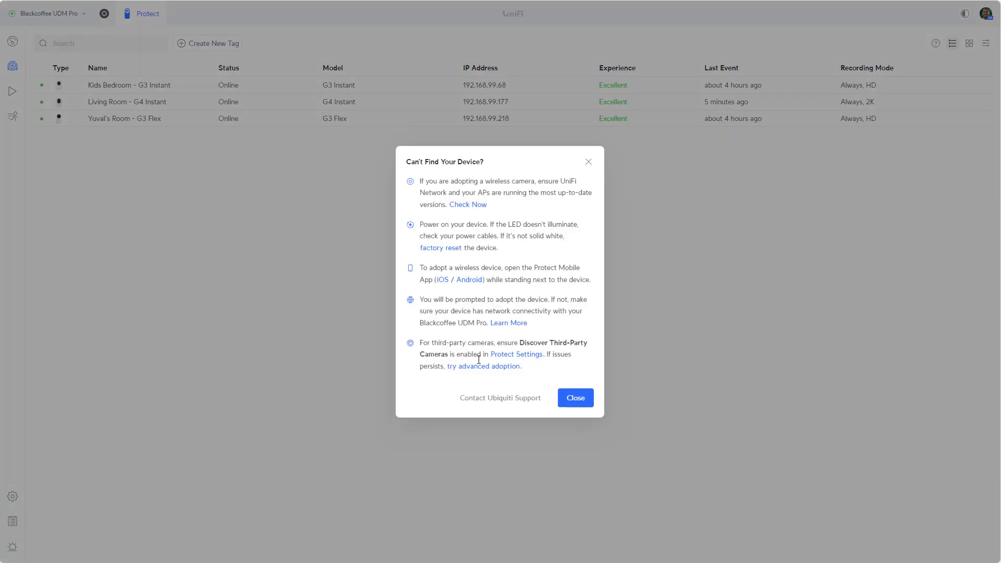
left_click(482, 366)
Adopt the camera at 192.168.99.13 using the camera's username and password
left_click(474, 257)
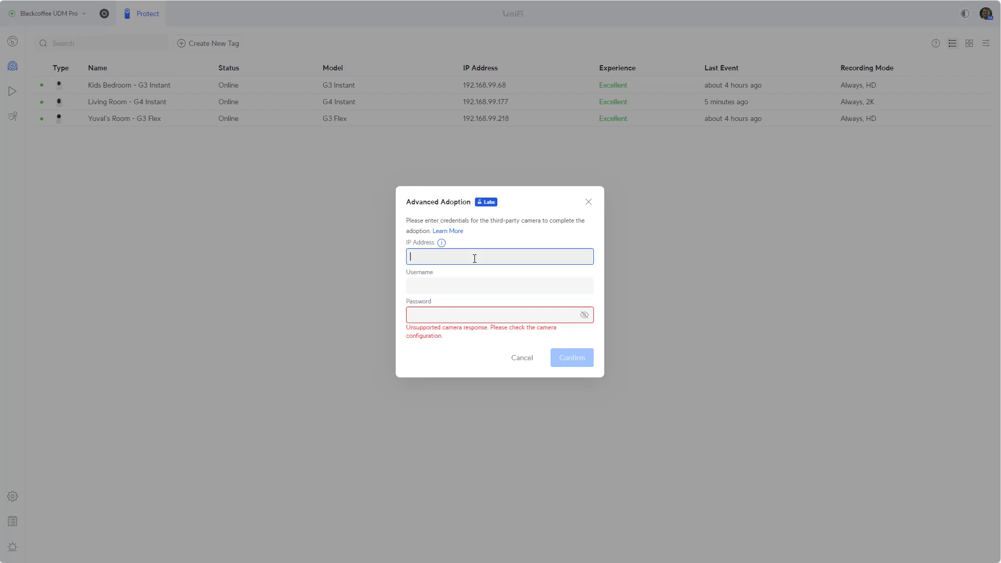
type("192.168")
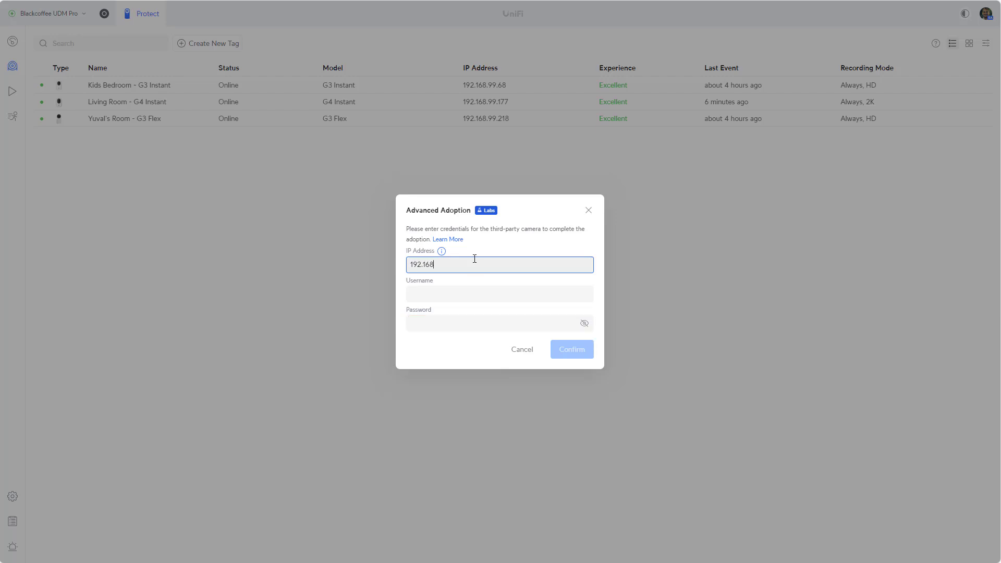
type(".99.13")
key("Tab")
type("admin")
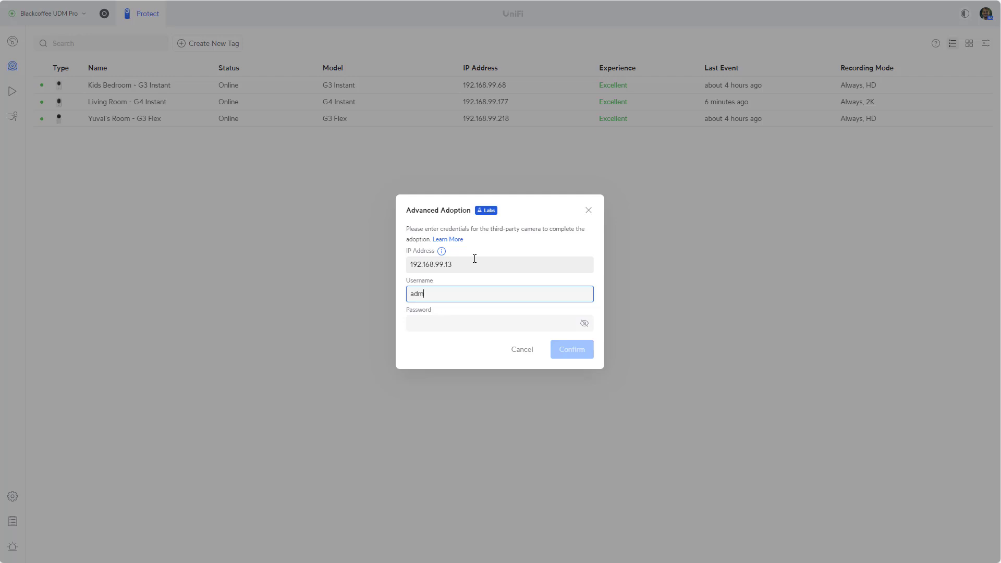
key("Tab")
type("••••••")
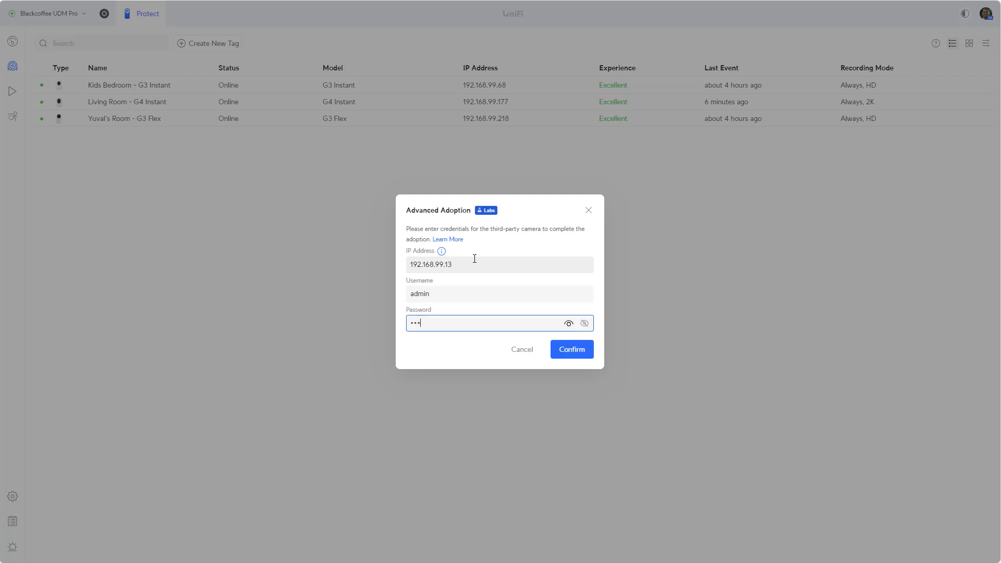
type("••")
key("Return")
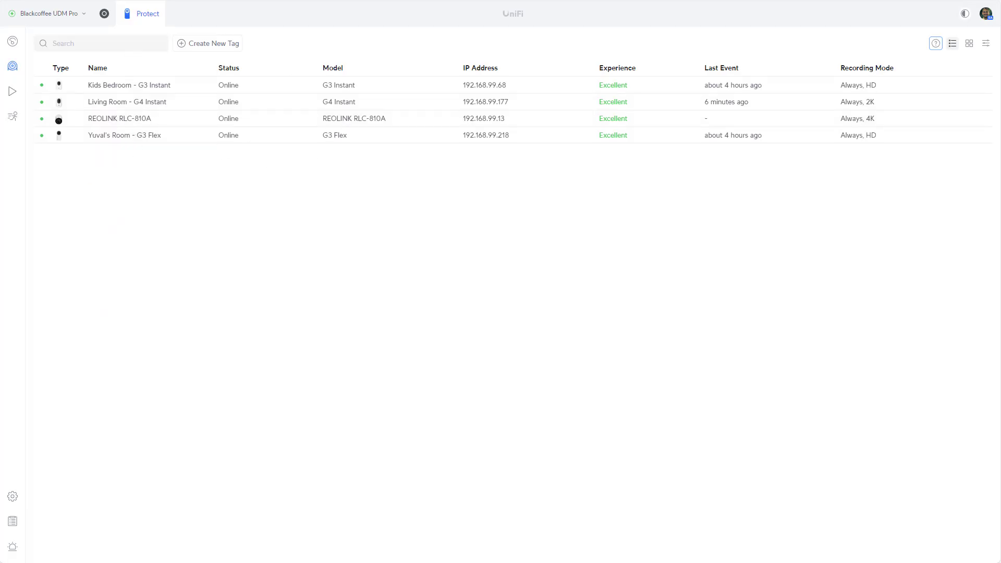
Dismiss the Advanced Adoption form, then open the REOLINK RLC-810A details and its live player
left_click(936, 46)
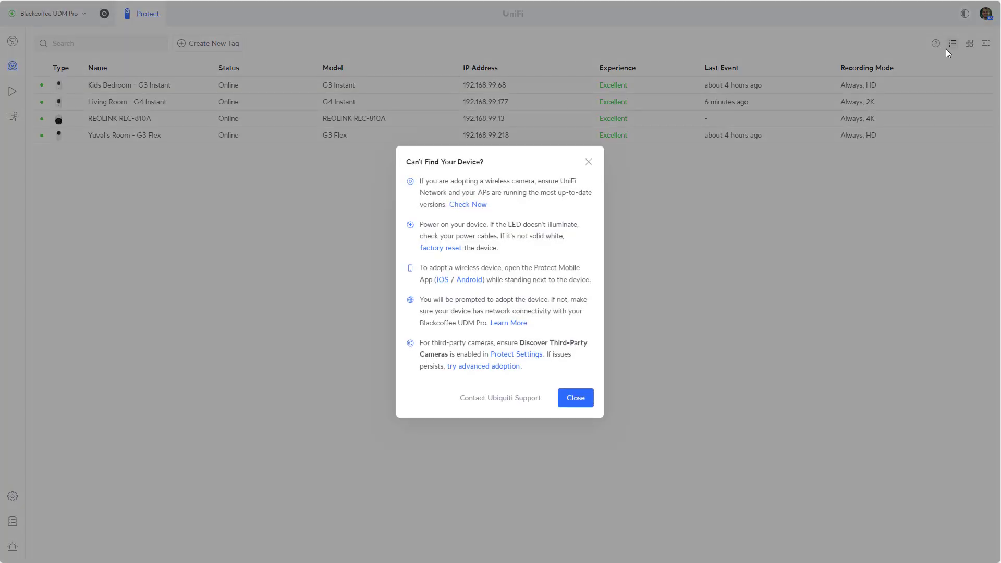
left_click(477, 367)
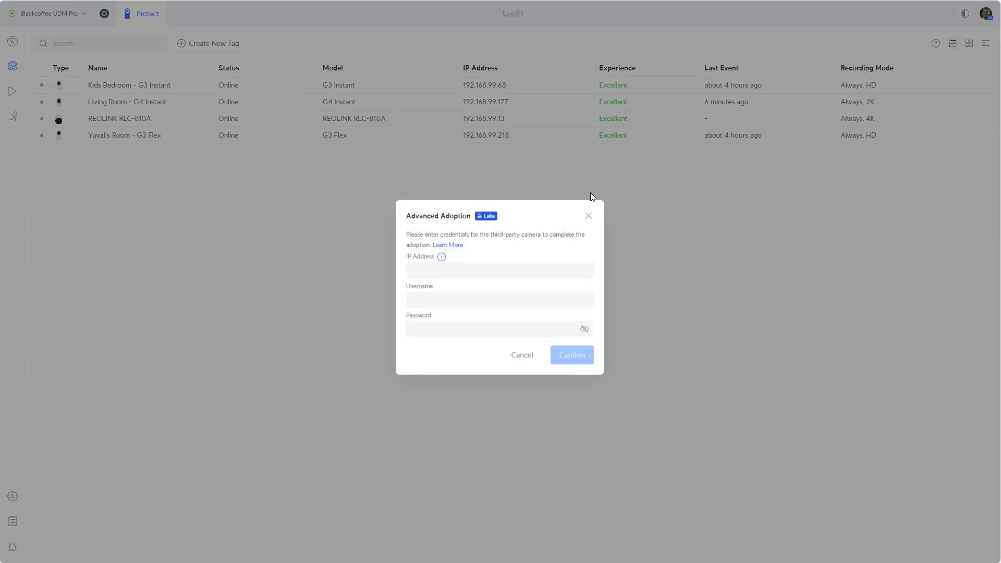
left_click(529, 356)
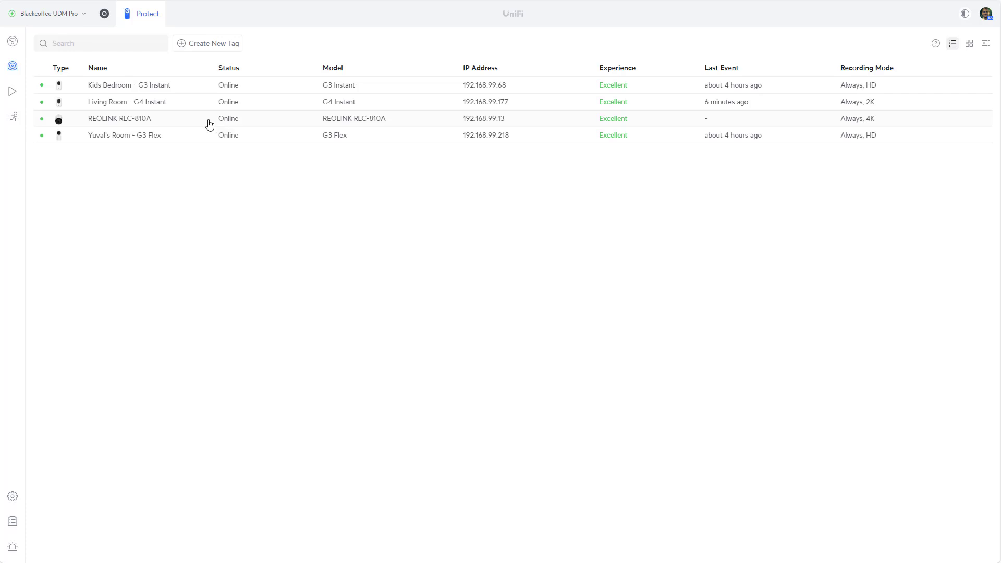
left_click(207, 123)
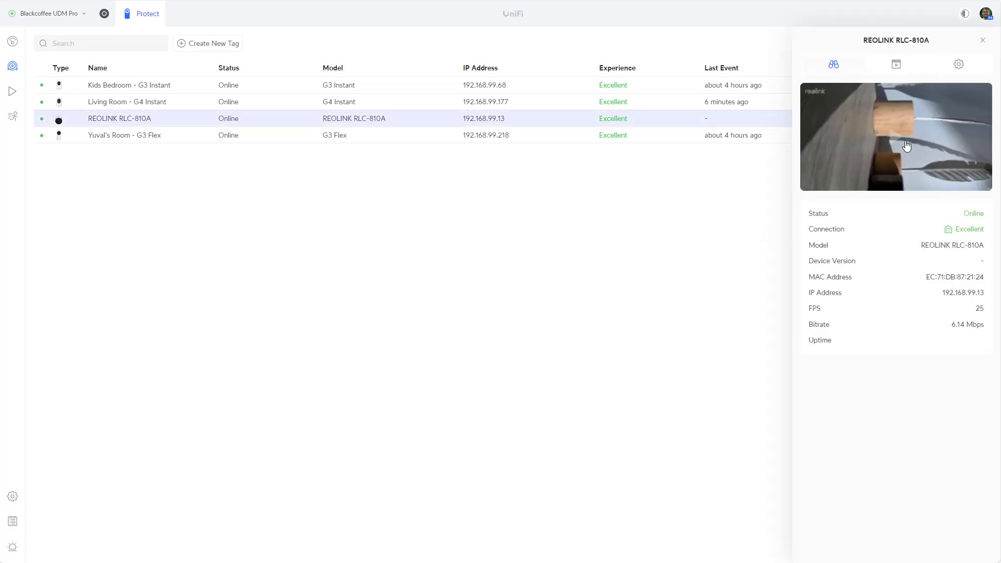
left_click(905, 145)
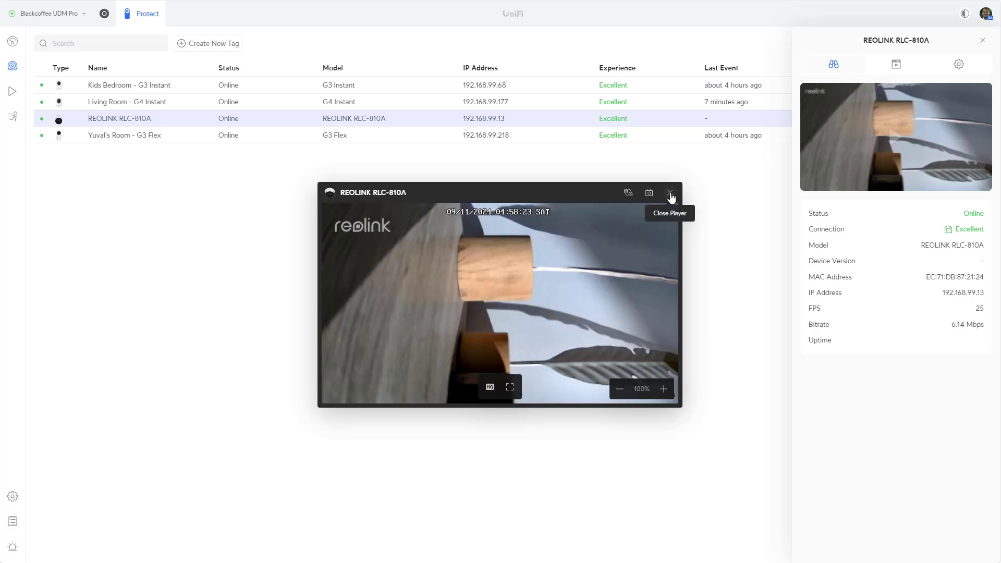
Close the player and show REOLINK settings with Share Livestream, Notification Settings and Manage expanded
left_click(670, 196)
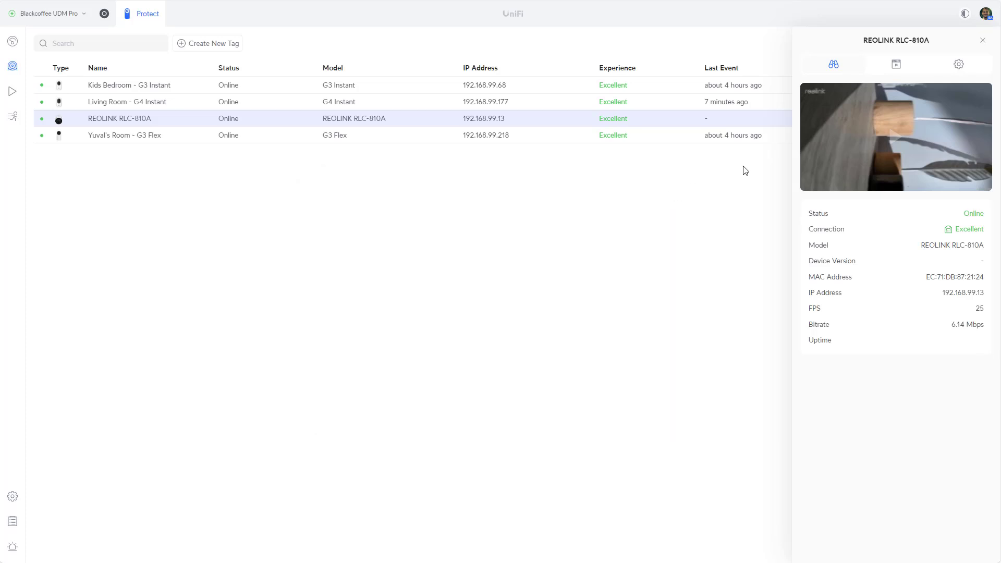
left_click(962, 69)
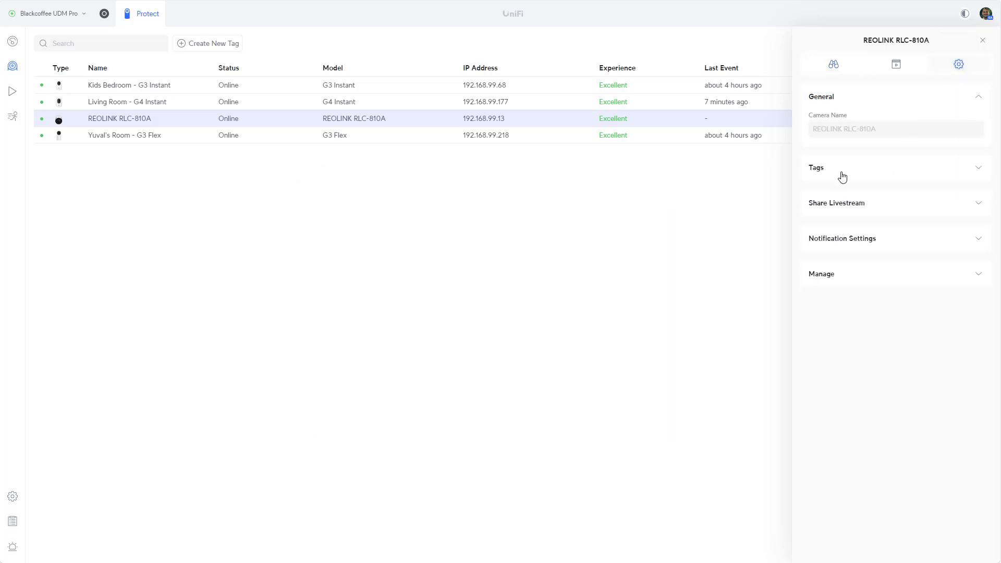
left_click(845, 222)
left_click(875, 279)
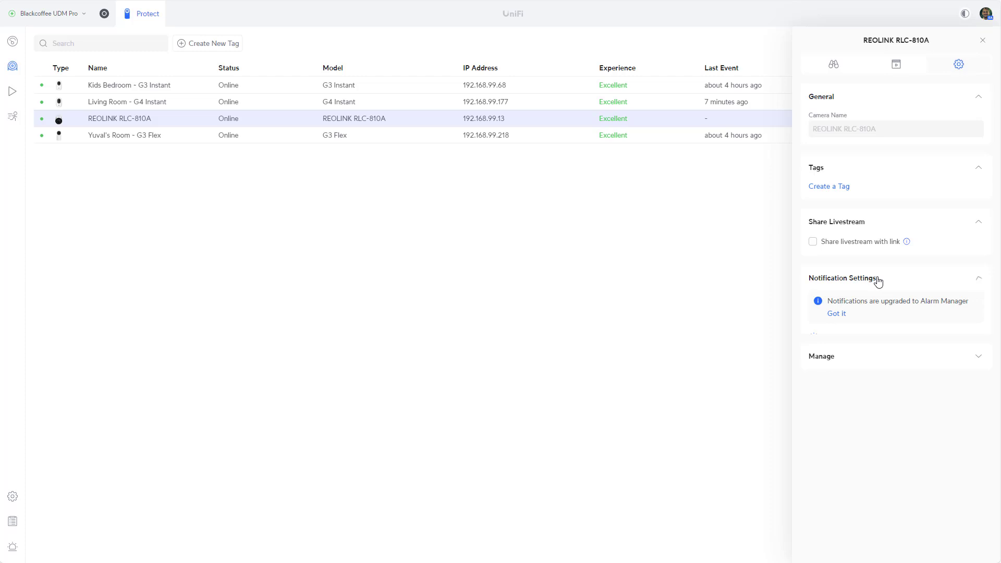
left_click(896, 399)
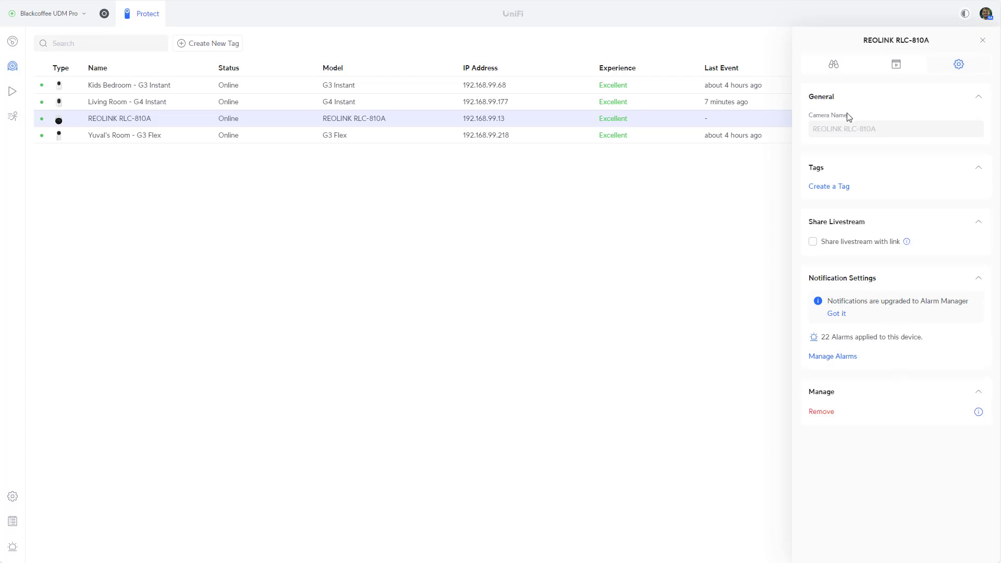
left_click(850, 133)
mouse_move(170, 138)
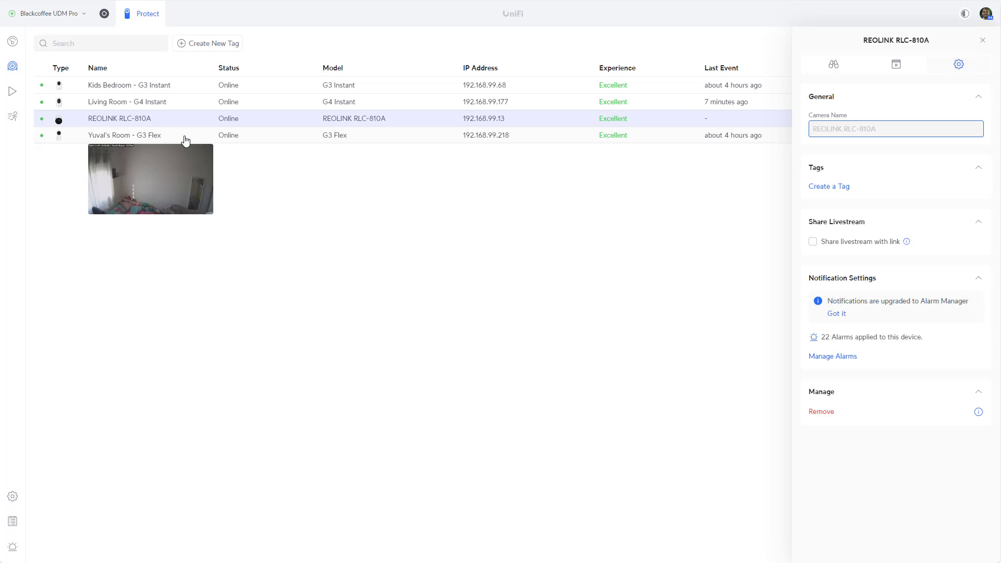
Show the G3 Flex camera's settings with Tags, Share Livestream and Notification Settings expanded
left_click(208, 136)
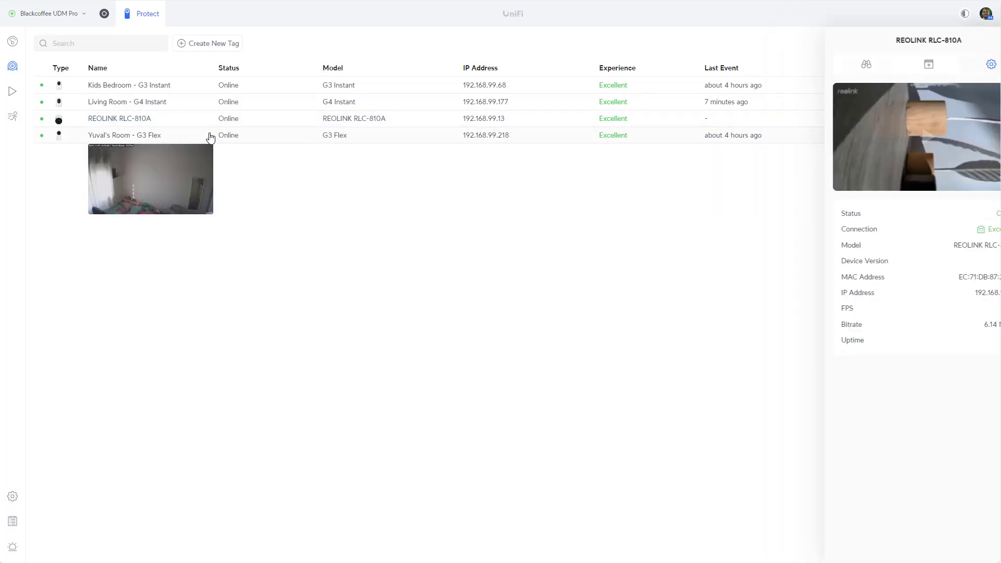
left_click(958, 64)
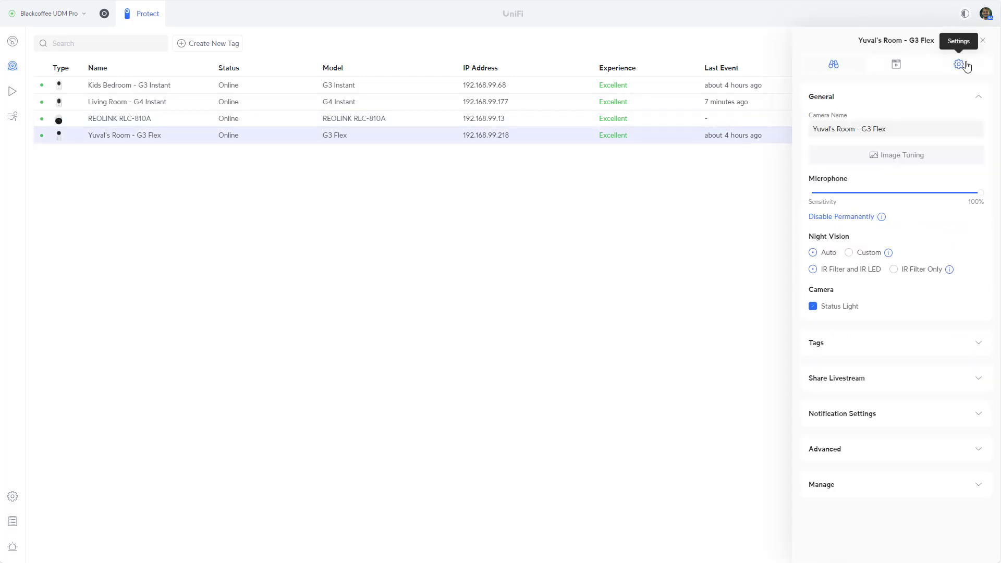
left_click(863, 348)
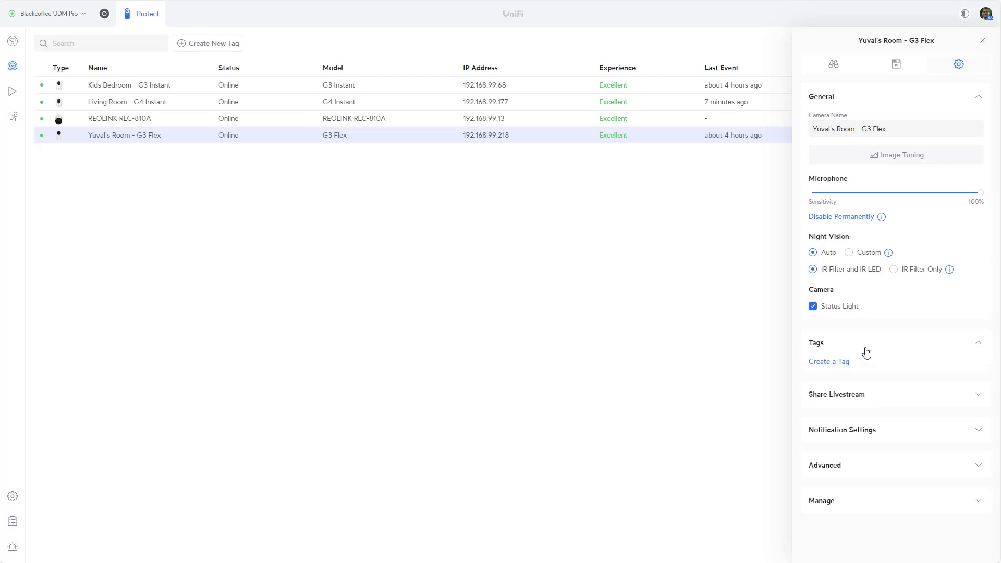
left_click(879, 398)
left_click(877, 444)
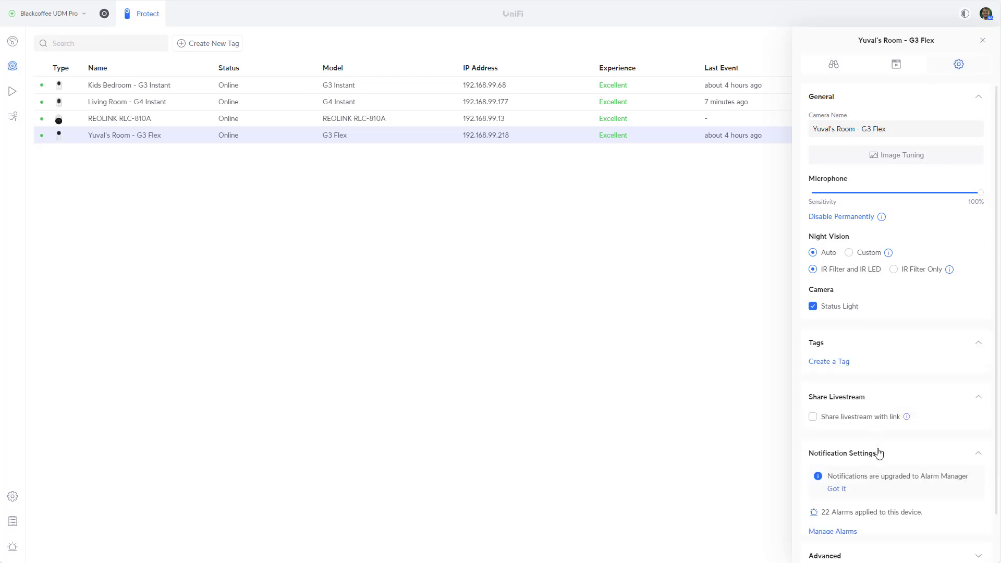
Check the G3 Flex Advanced RTSPS streams, then return to the REOLINK RLC-810A settings
scroll(893, 386, "down", 1)
left_click(892, 518)
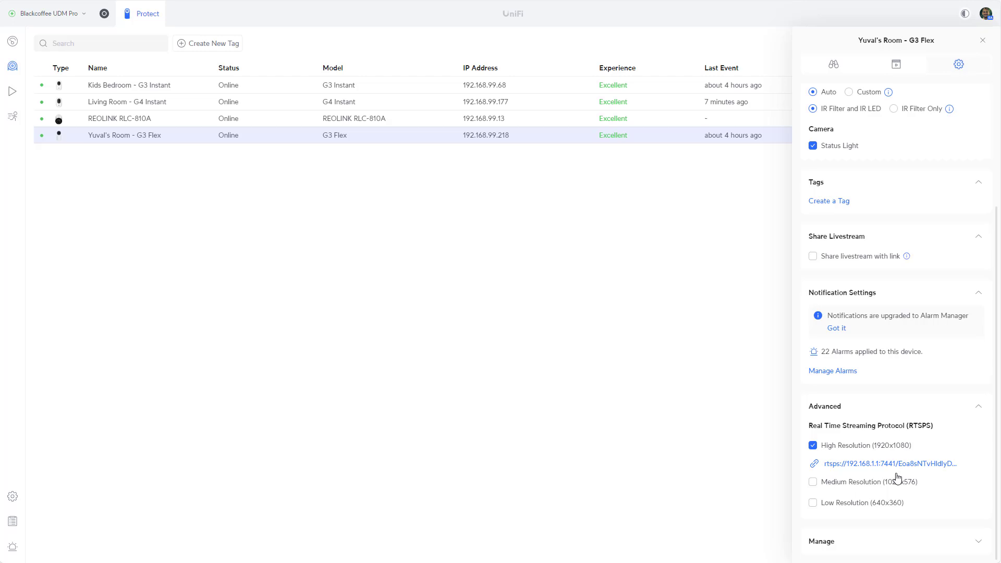
scroll(900, 256, "up", 3)
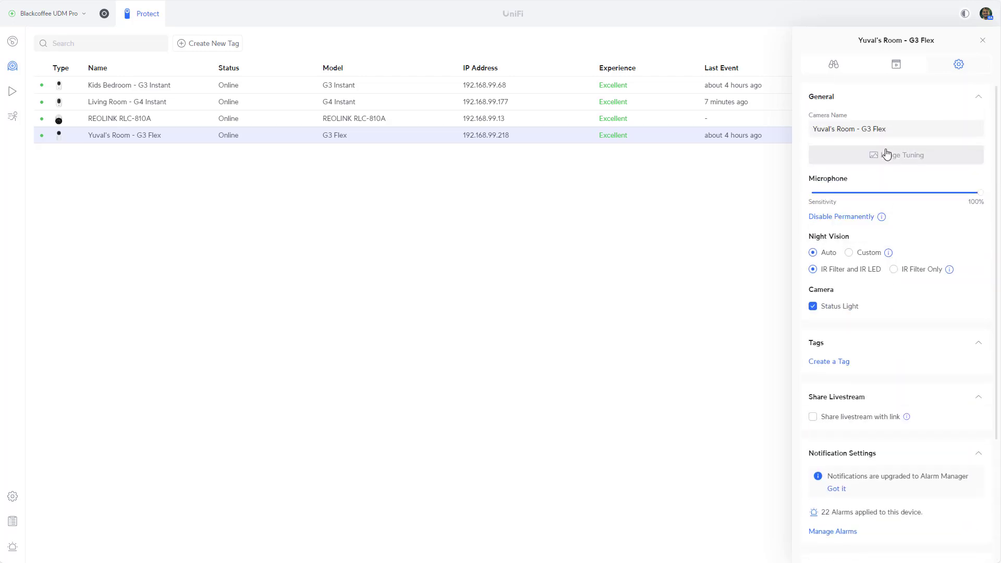
left_click(287, 121)
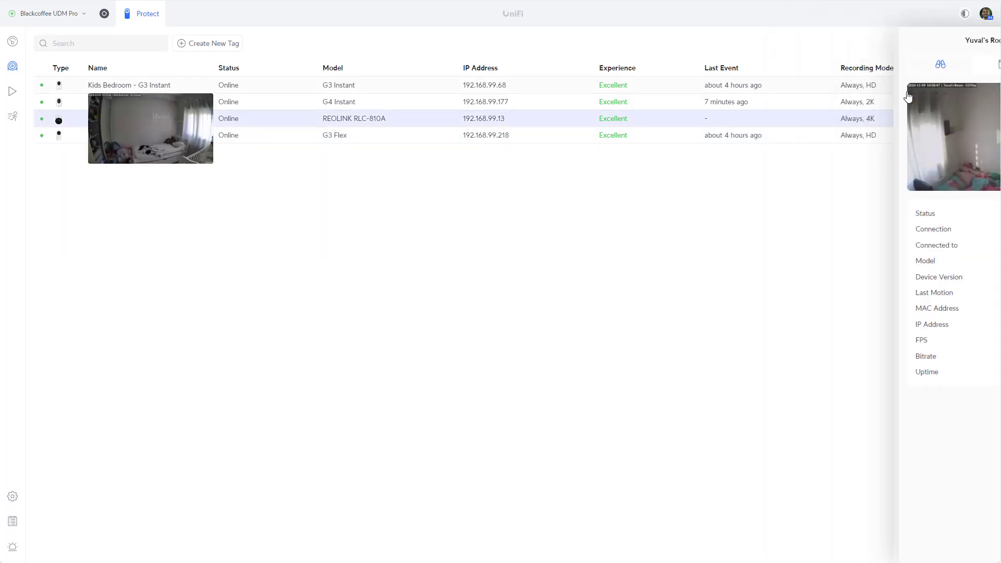
left_click(958, 65)
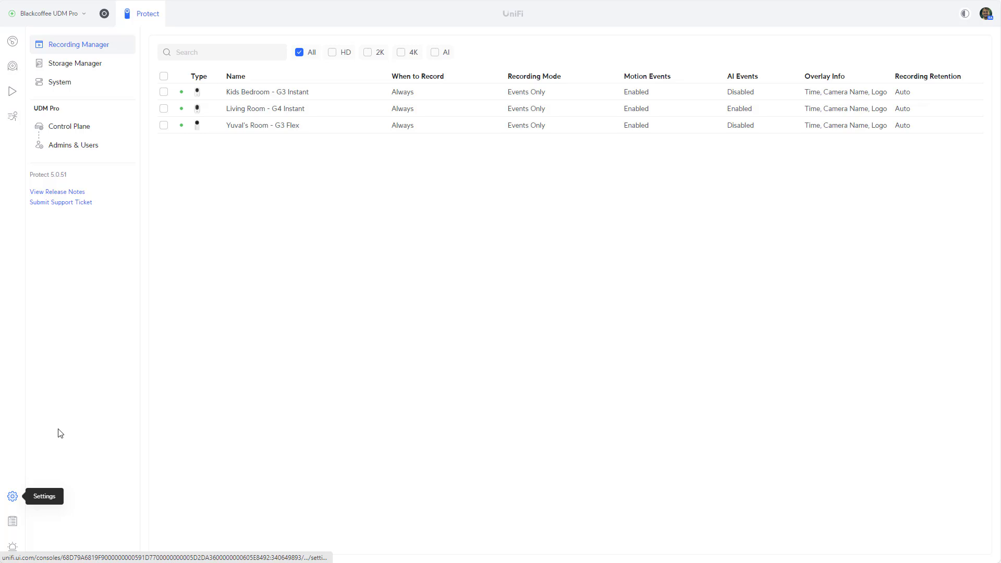
Go to the System page in the Settings sidebar
left_click(50, 88)
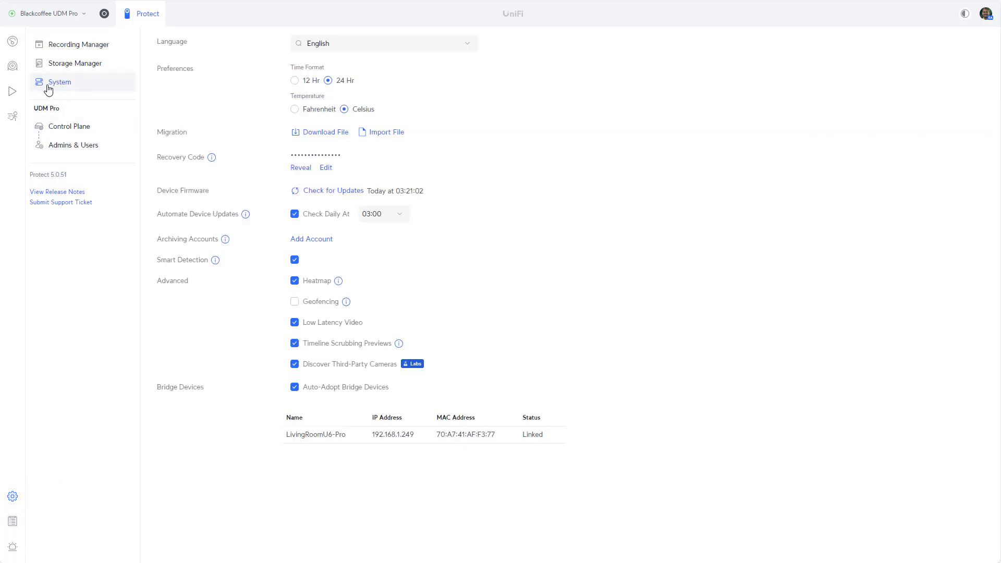